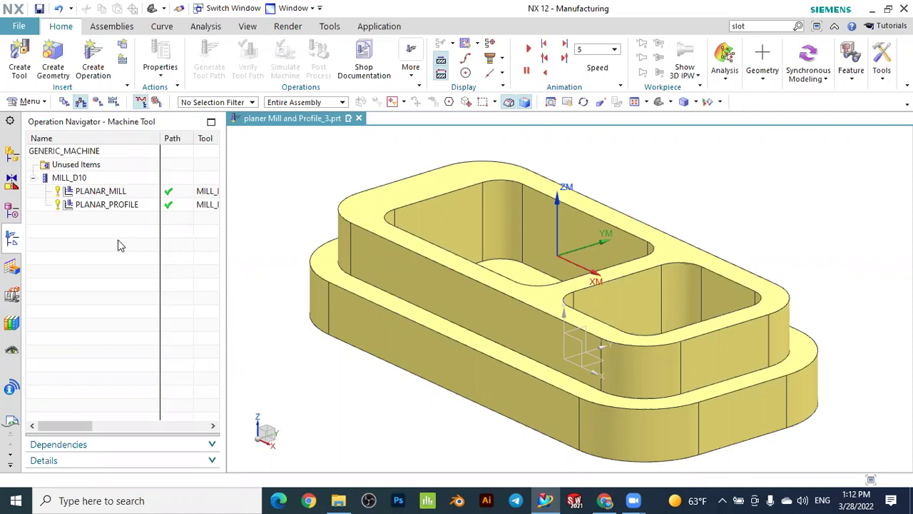
# Display the tool paths of the existing PLANAR_MILL and PLANAR_PROFILE operations on the part, then clear the selection
pyautogui.click(96, 194)
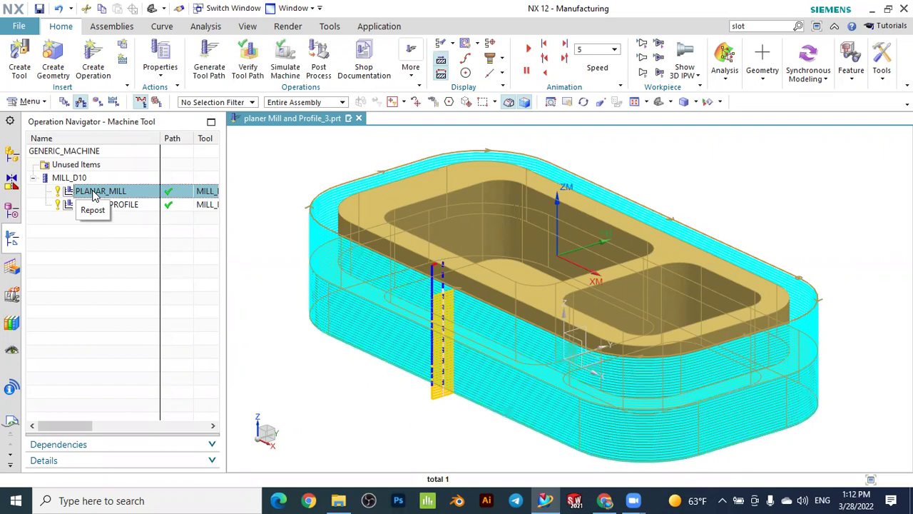
pyautogui.click(133, 208)
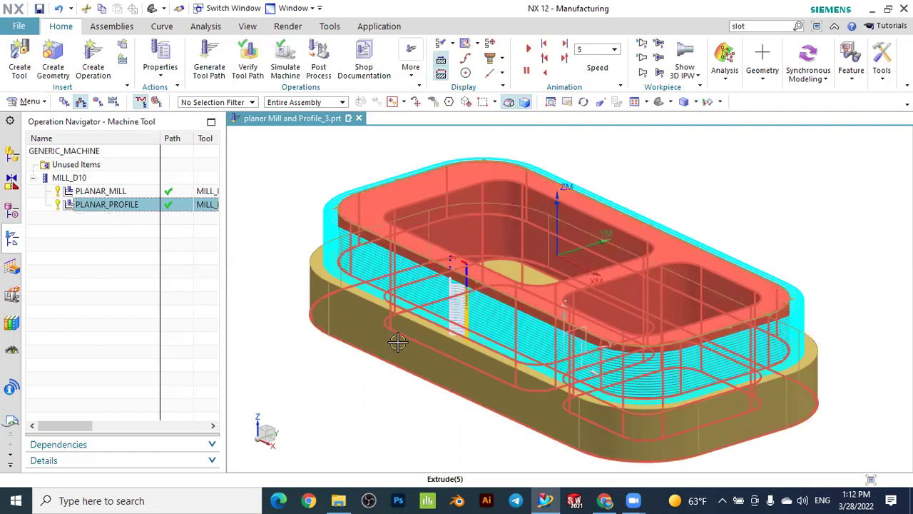
pyautogui.click(107, 278)
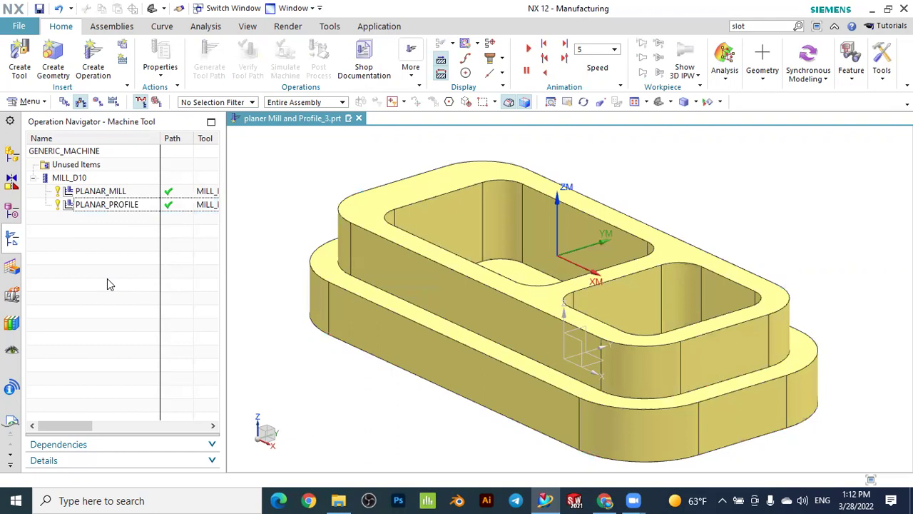
# Switch the Operation Navigator to the geometry view and highlight the MCS_MILL coordinate system
pyautogui.click(64, 102)
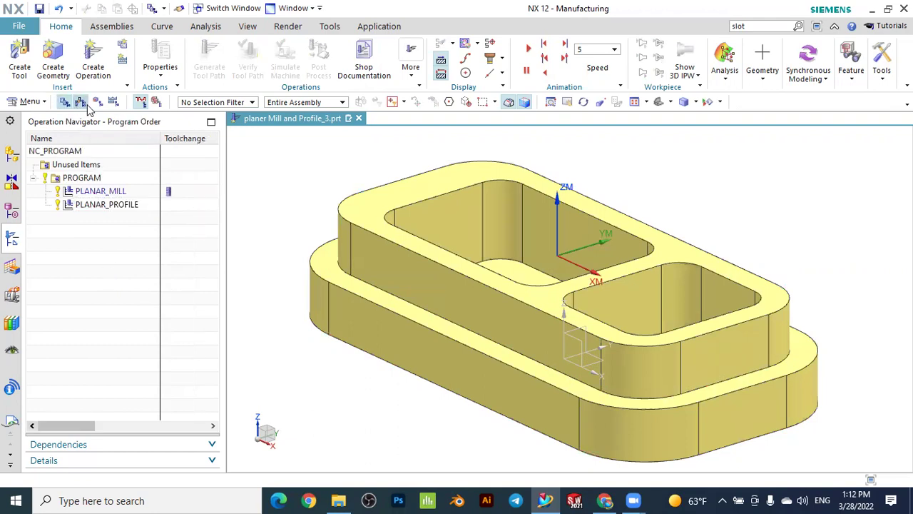
pyautogui.click(83, 104)
pyautogui.click(97, 104)
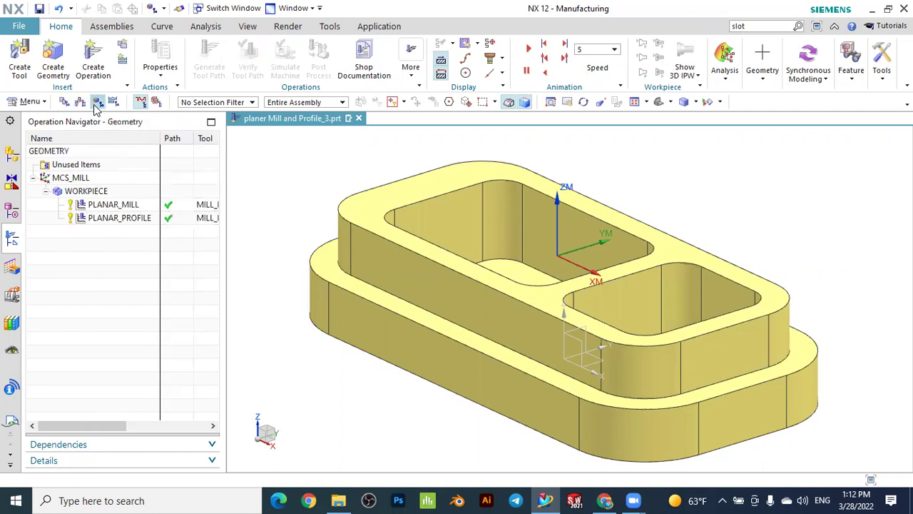
pyautogui.click(84, 178)
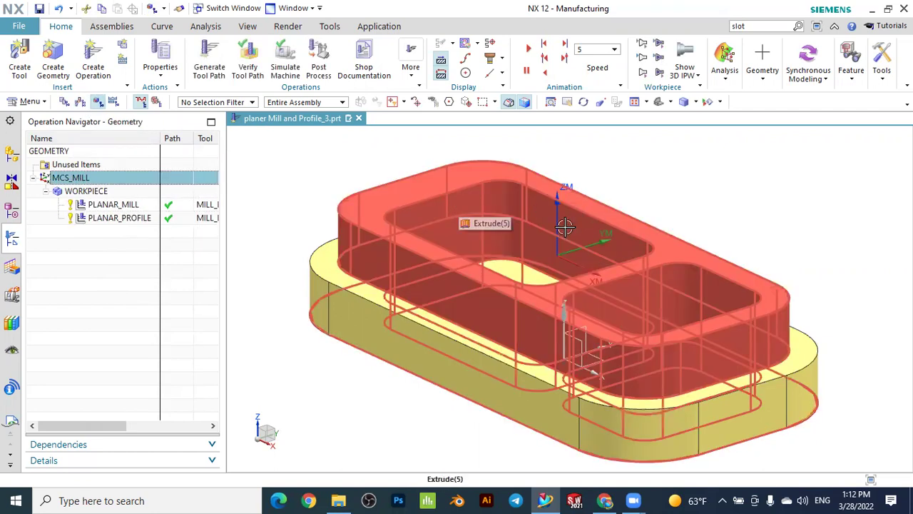
# Open the WORKPIECE definition and display its specified part and blank geometry
pyautogui.click(94, 193)
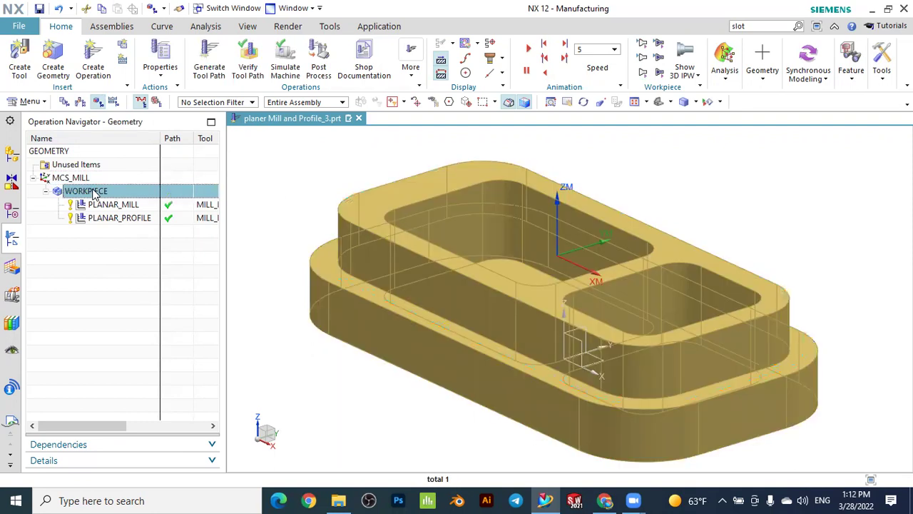
pyautogui.doubleClick(93, 193)
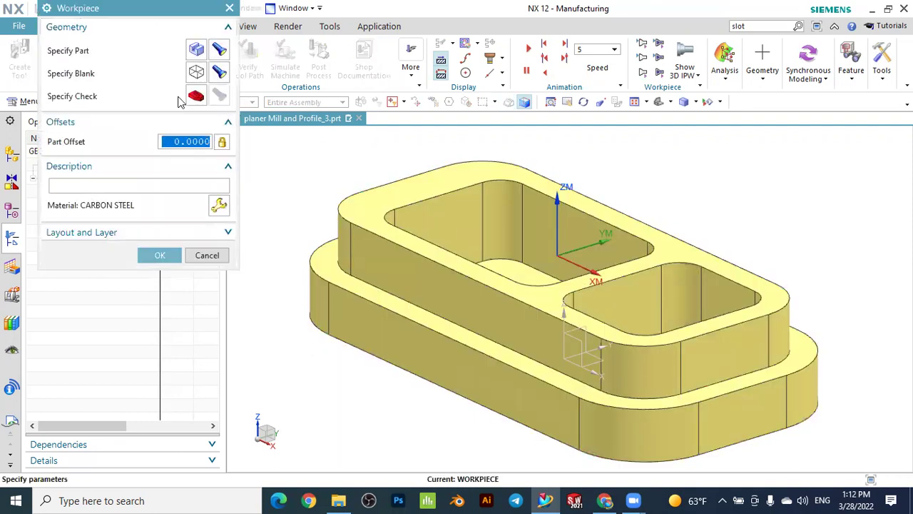
pyautogui.click(219, 75)
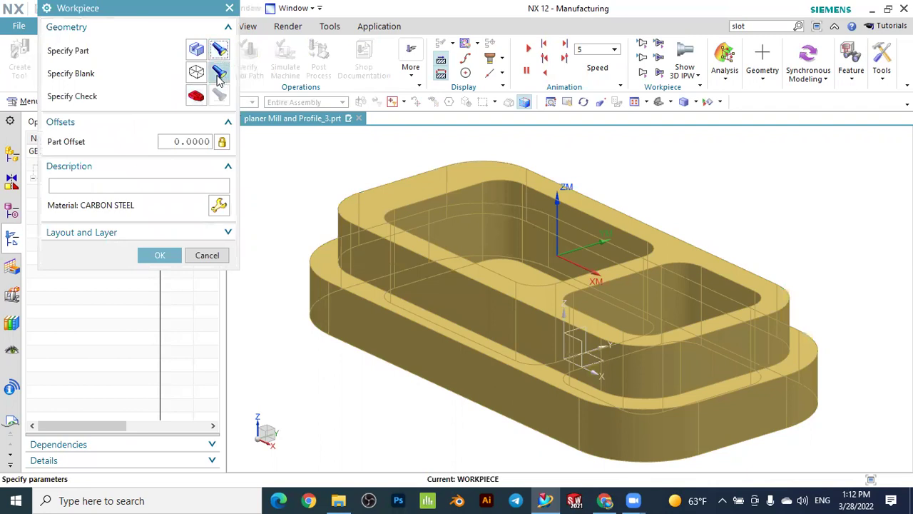
pyautogui.click(219, 74)
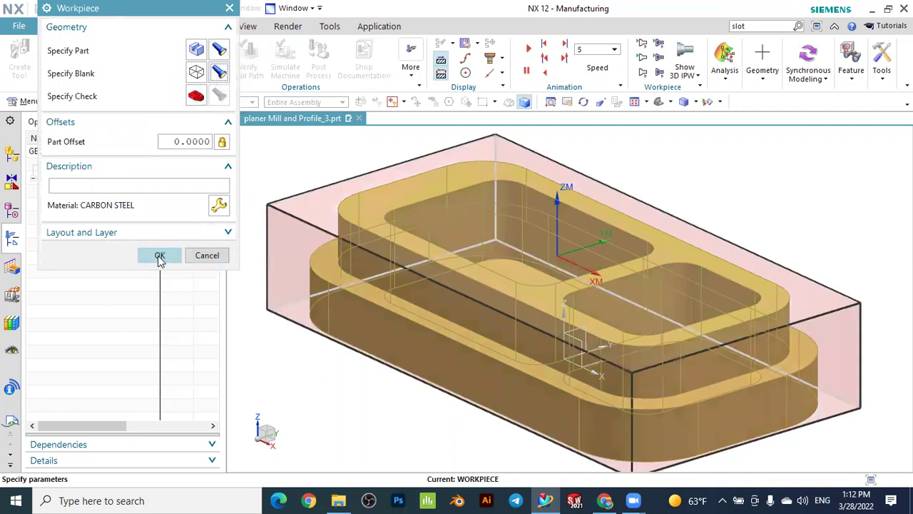
pyautogui.click(160, 257)
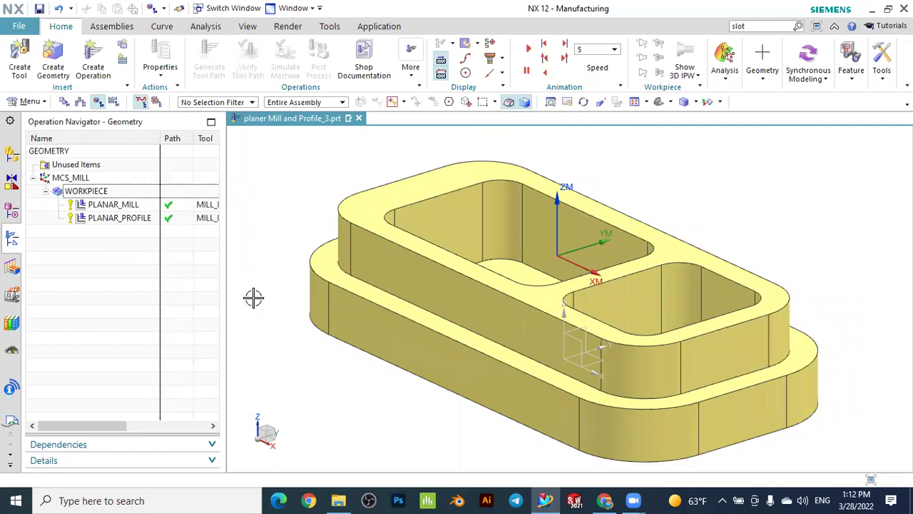
pyautogui.click(424, 253)
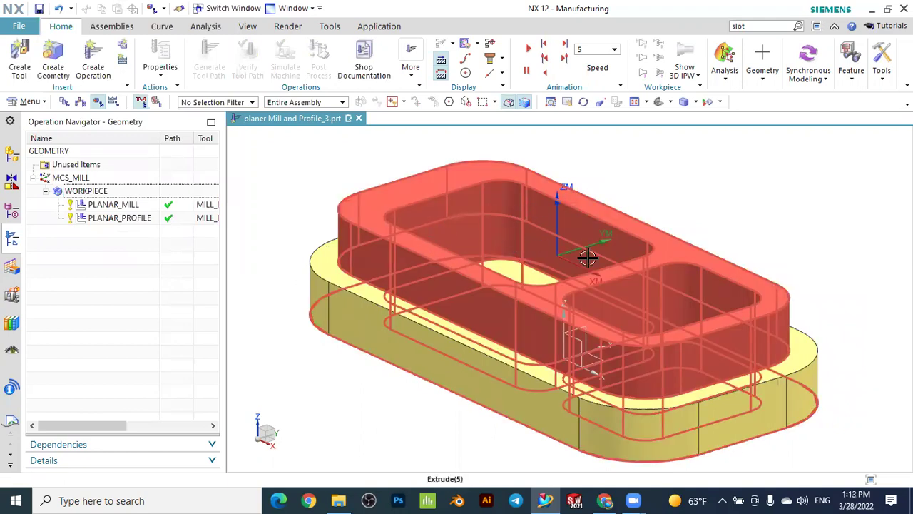
pyautogui.click(841, 224)
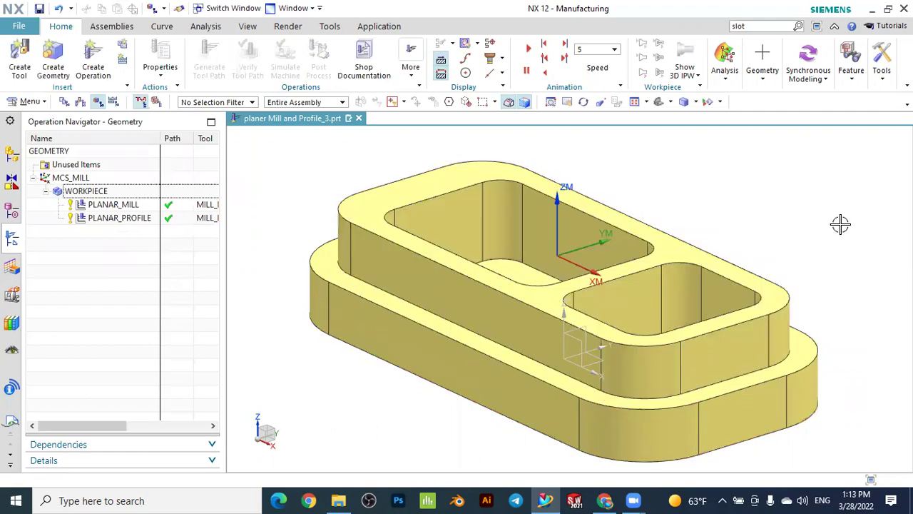
pyautogui.scroll(-2, 840, 224)
pyautogui.scroll(2, 841, 224)
# Return the Operation Navigator to the machine tool view and preview the MILL_D10 tool above the part
pyautogui.click(80, 102)
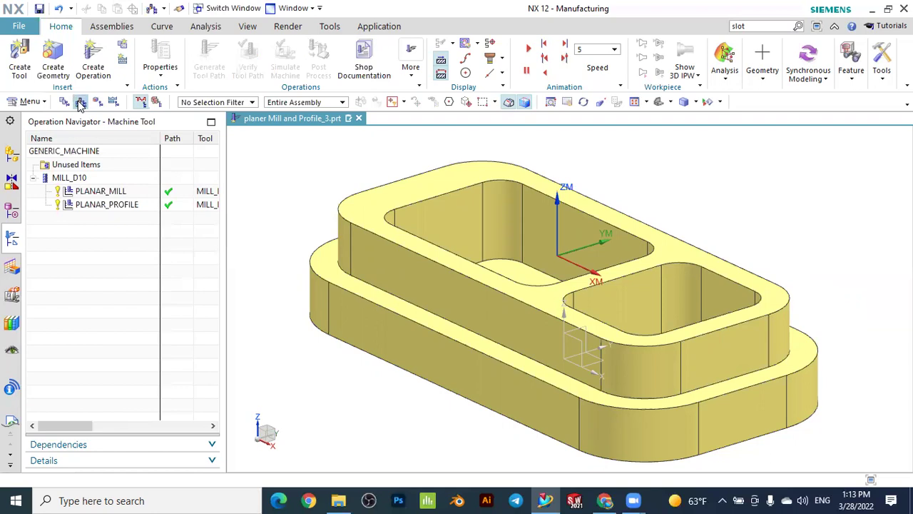
pyautogui.click(64, 102)
pyautogui.click(97, 102)
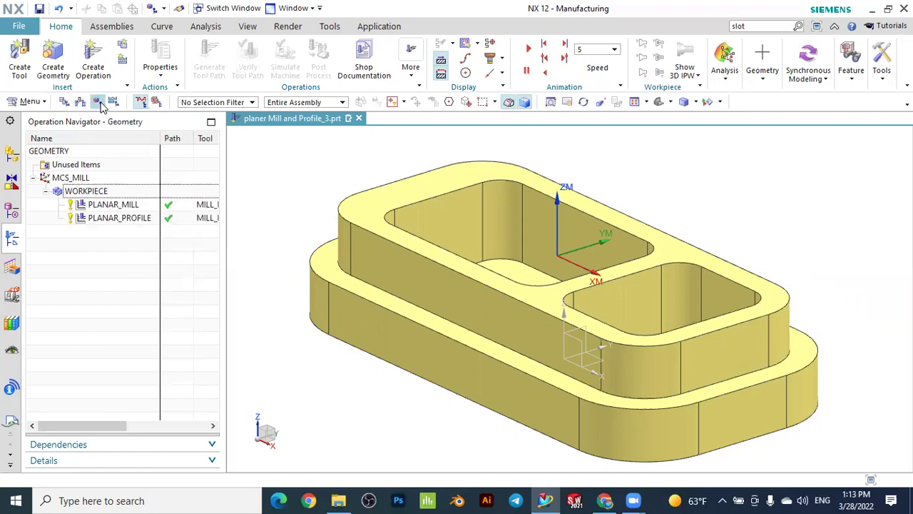
pyautogui.click(81, 102)
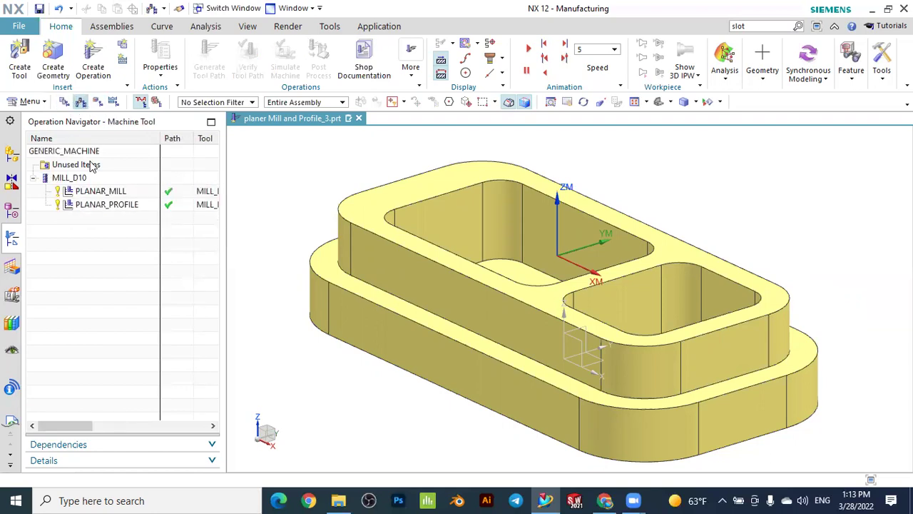
pyautogui.click(74, 181)
pyautogui.scroll(-3, 390, 261)
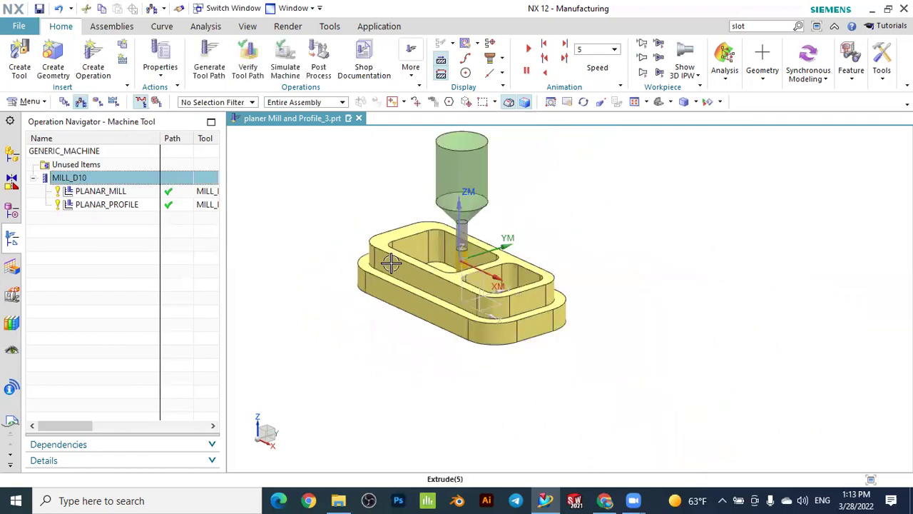
pyautogui.scroll(2, 492, 214)
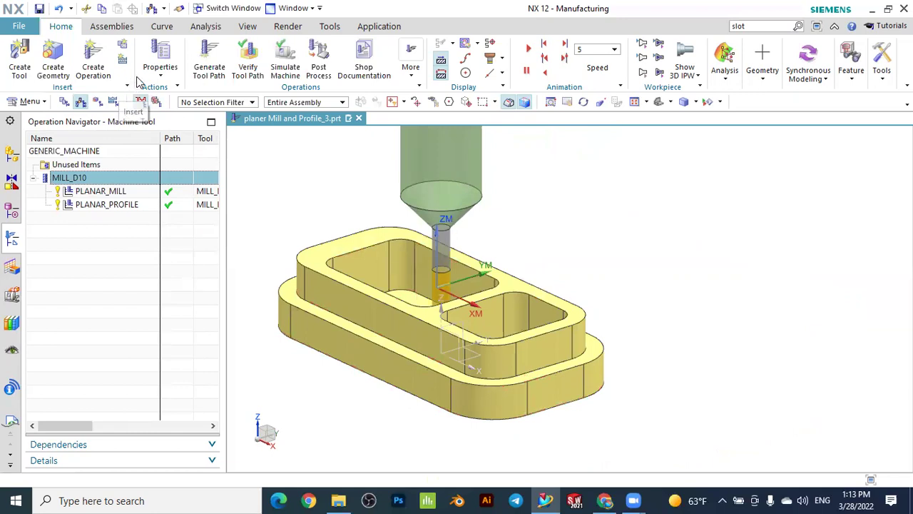
# Start a new operation of type mill_planar with the Planar Mill subtype
pyautogui.click(89, 54)
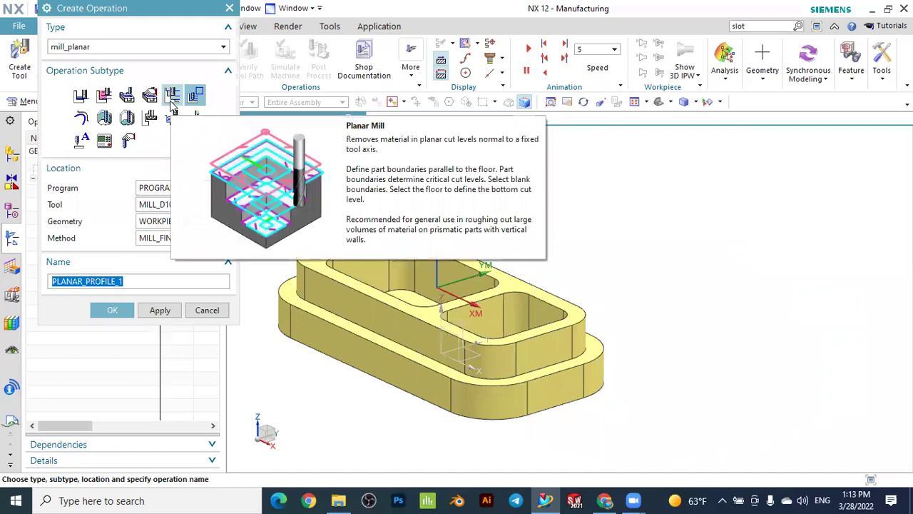
pyautogui.click(172, 97)
pyautogui.click(86, 48)
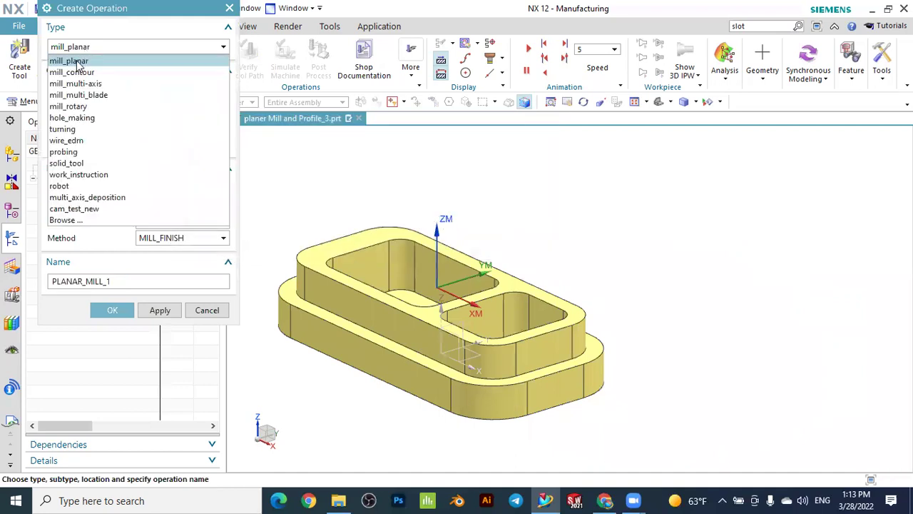
pyautogui.click(69, 62)
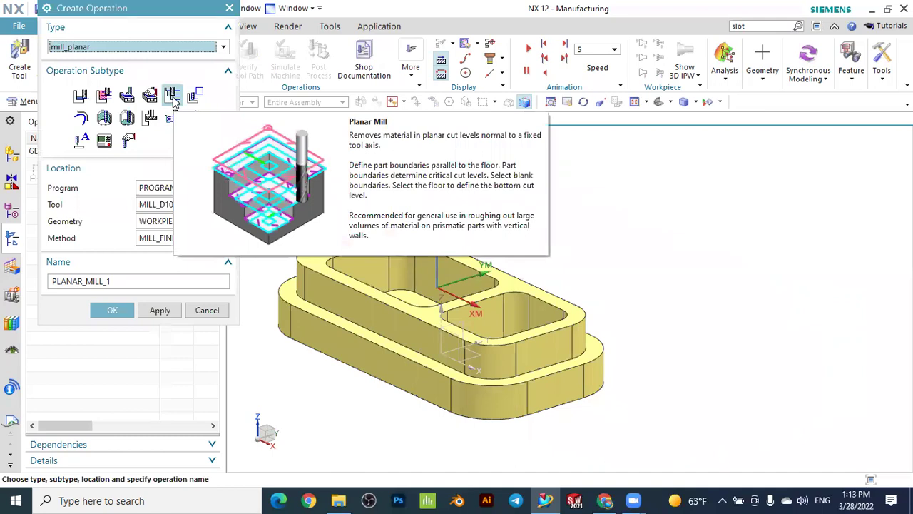
# Create the operation under PROGRAM with tool MILL_D10, geometry WORKPIECE and method MILL_ROUGH
pyautogui.click(147, 189)
pyautogui.click(147, 190)
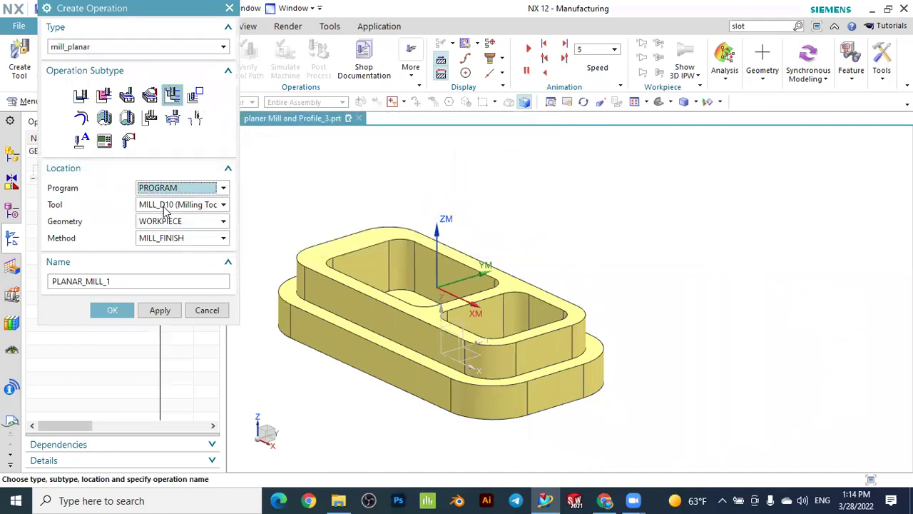
pyautogui.click(165, 207)
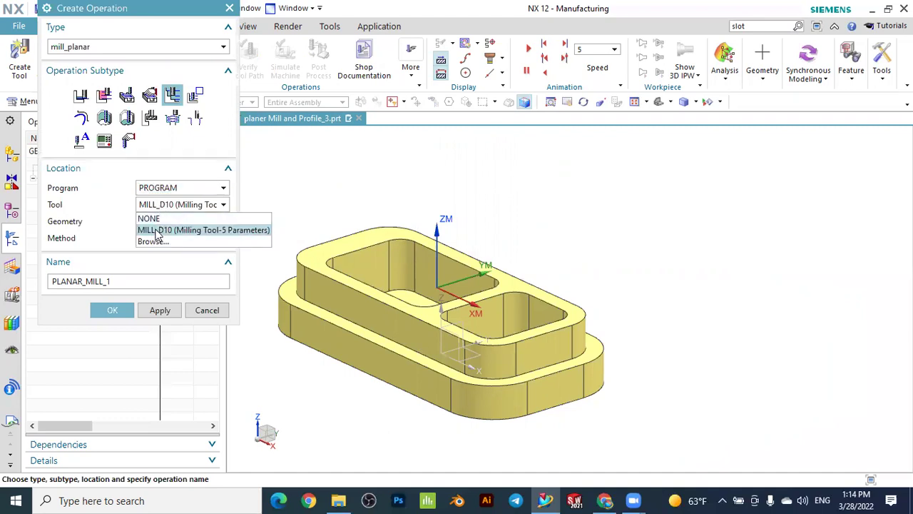
pyautogui.click(159, 230)
pyautogui.click(159, 223)
pyautogui.click(158, 224)
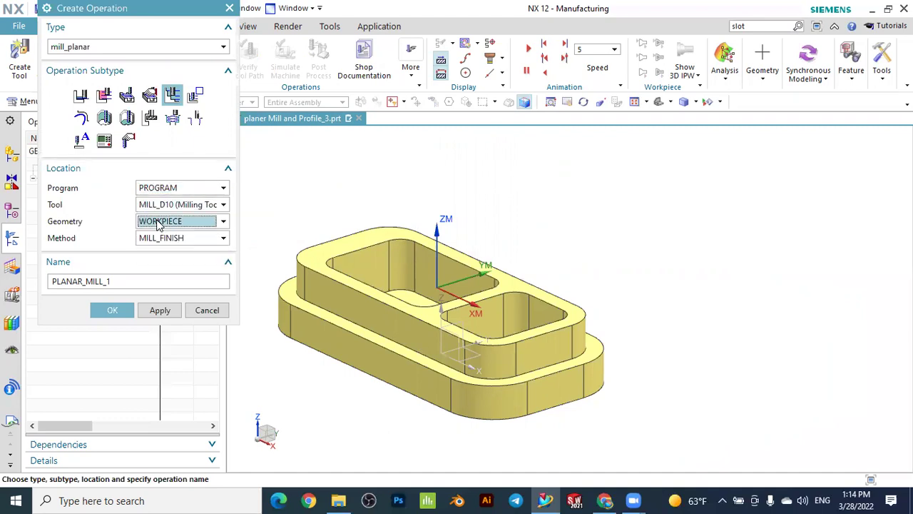
pyautogui.click(161, 240)
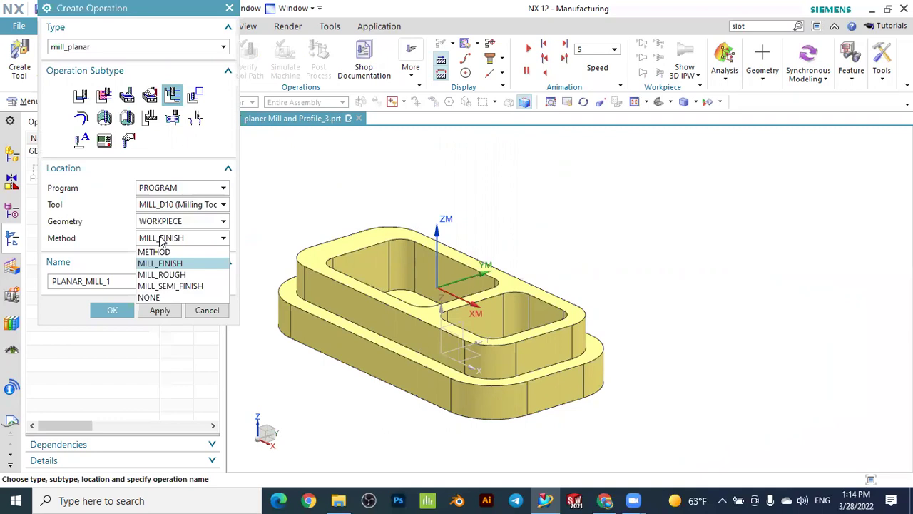
pyautogui.click(171, 275)
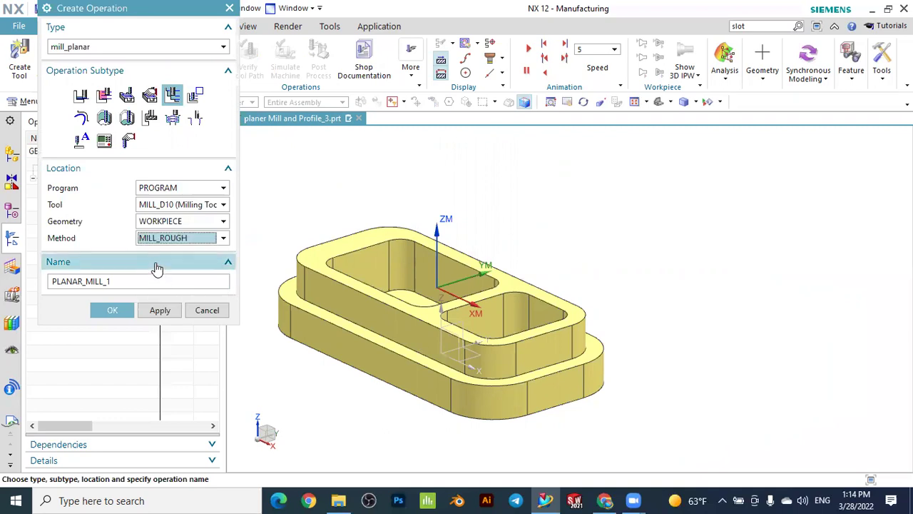
pyautogui.click(114, 310)
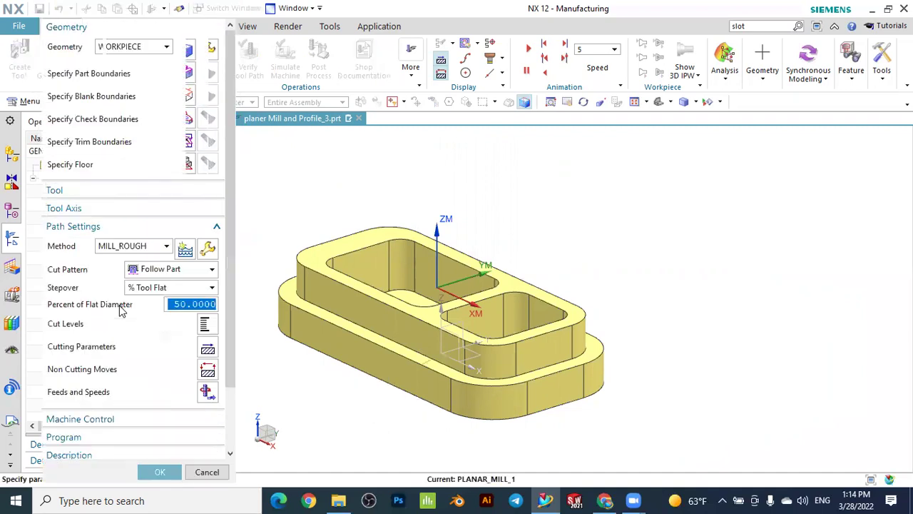
# Define a closed part boundary by curves from the larger pocket's tangent top edges, with the tool side set to Inside
pyautogui.click(196, 72)
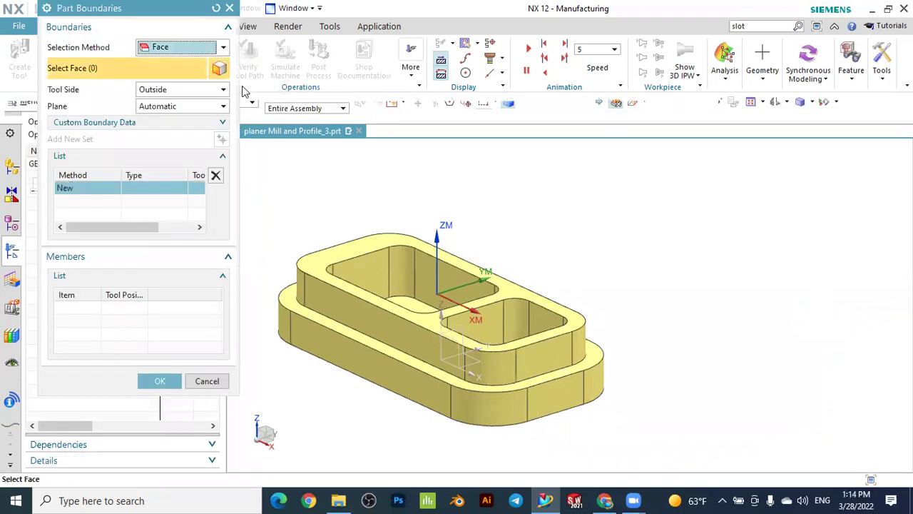
pyautogui.click(184, 50)
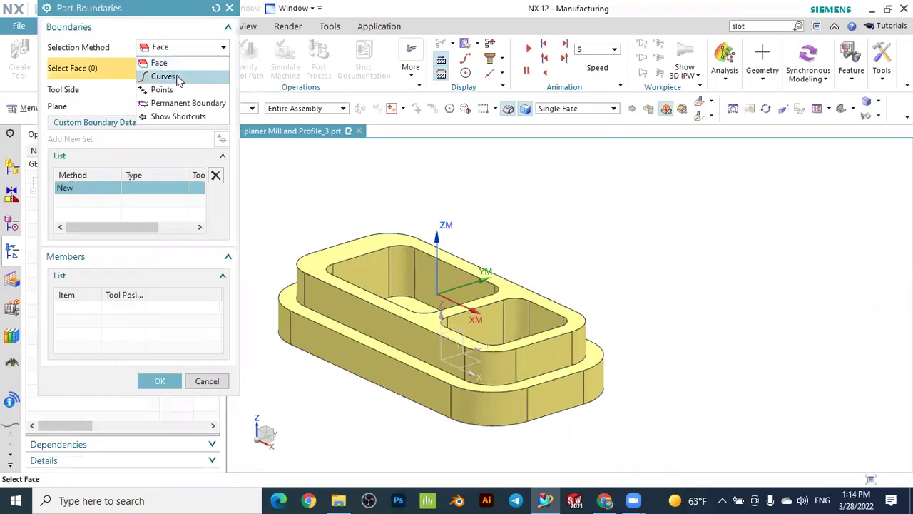
pyautogui.click(164, 76)
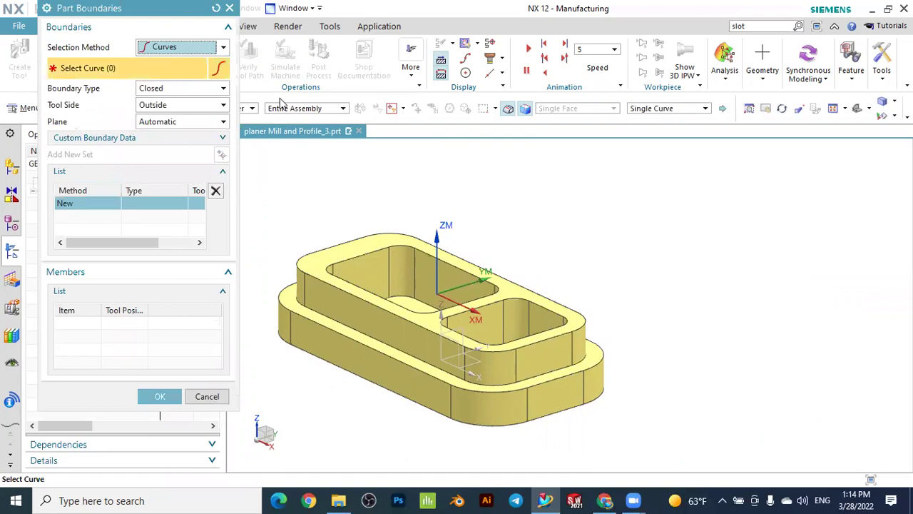
pyautogui.click(648, 113)
pyautogui.click(645, 140)
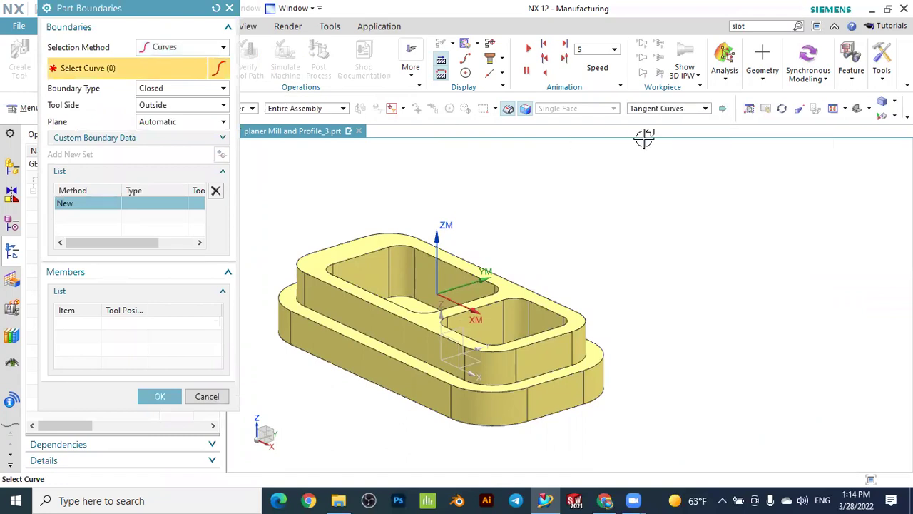
pyautogui.scroll(5, 342, 264)
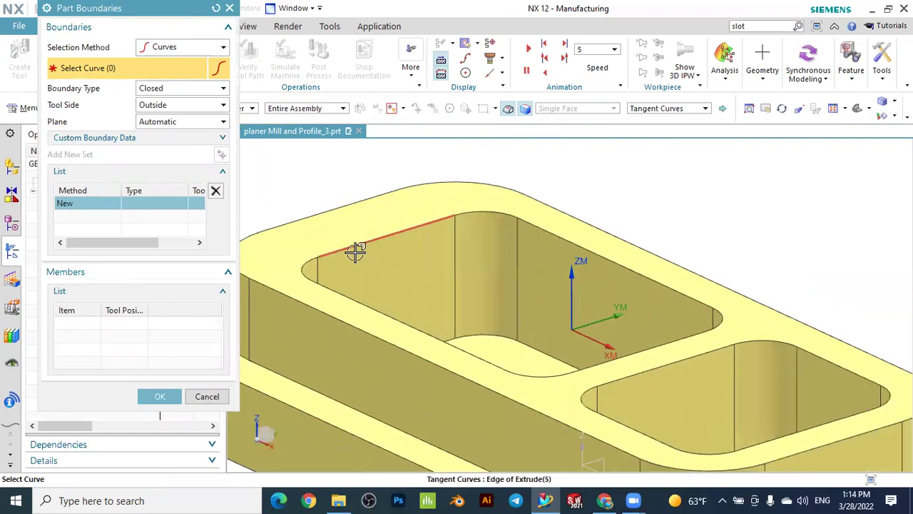
pyautogui.click(355, 251)
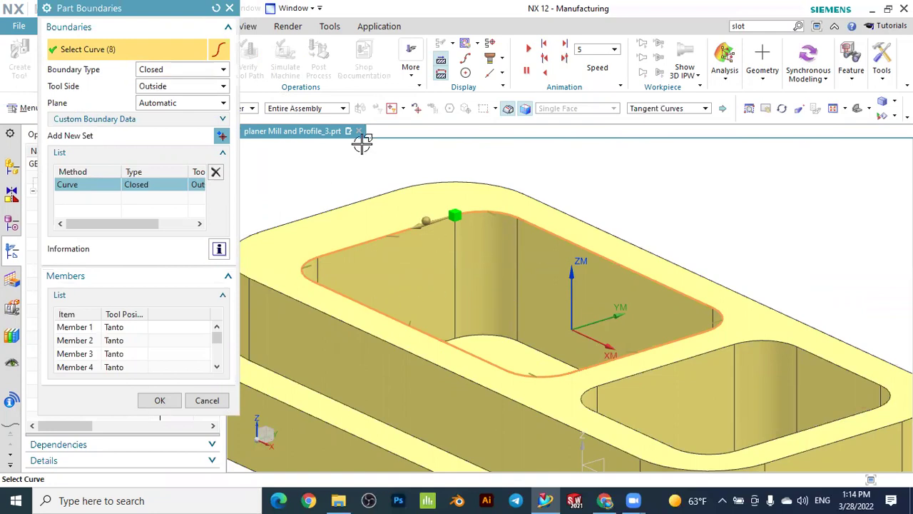
pyautogui.click(156, 86)
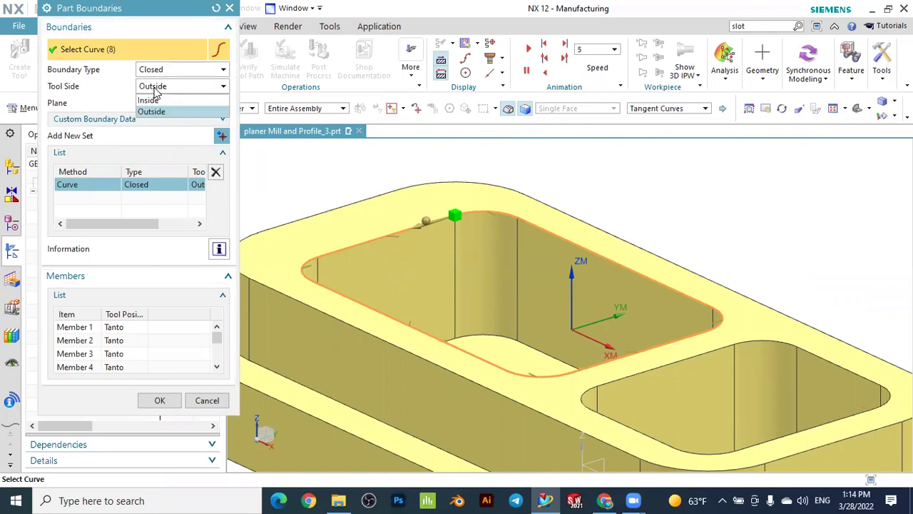
pyautogui.click(151, 100)
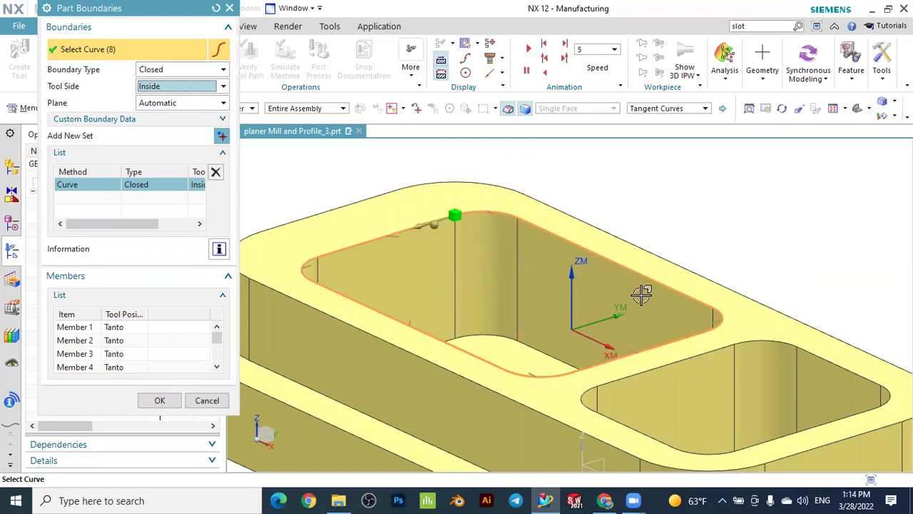
# Specify the larger pocket boundary's plane on the part's top face with a distance of 0 mm
pyautogui.click(161, 105)
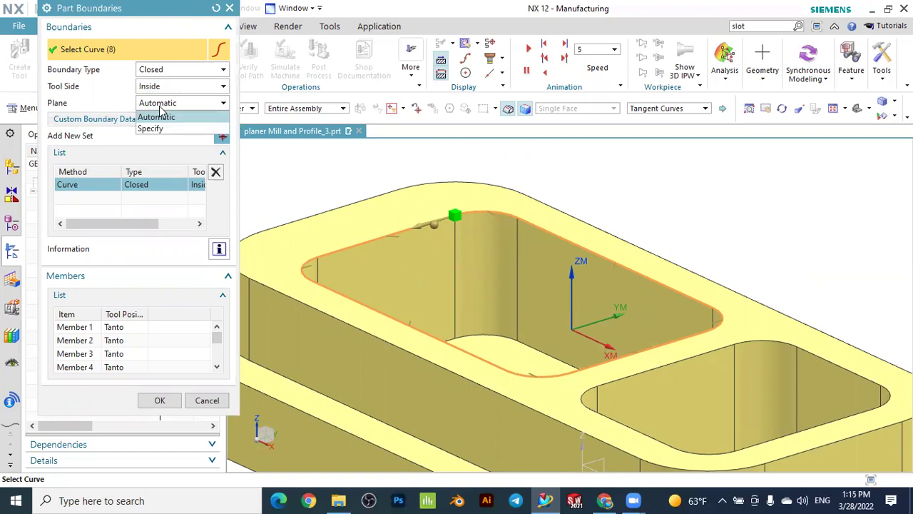
pyautogui.click(151, 128)
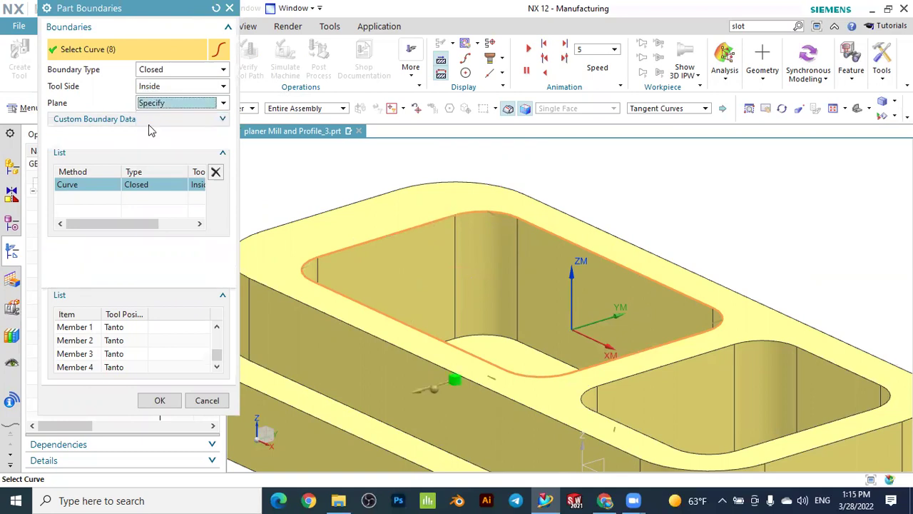
pyautogui.click(299, 229)
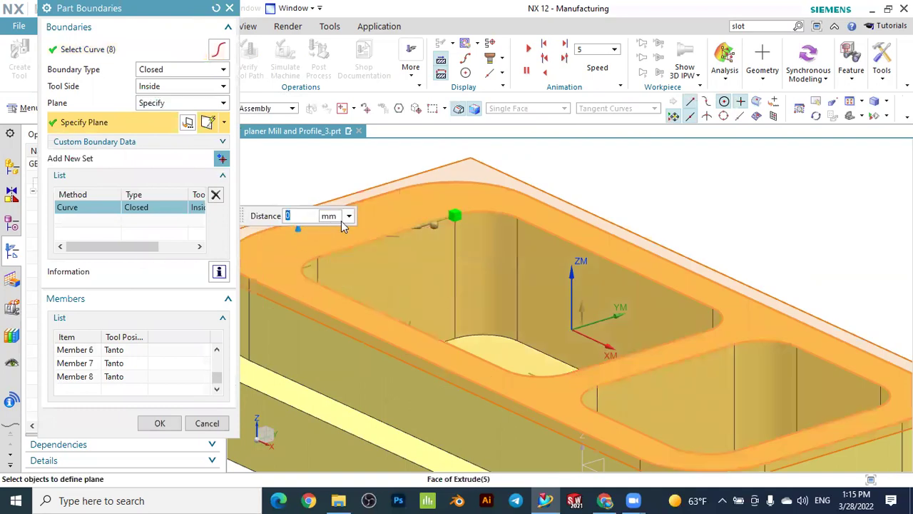
pyautogui.scroll(-3, 446, 228)
pyautogui.scroll(3, 375, 221)
pyautogui.scroll(-1, 387, 226)
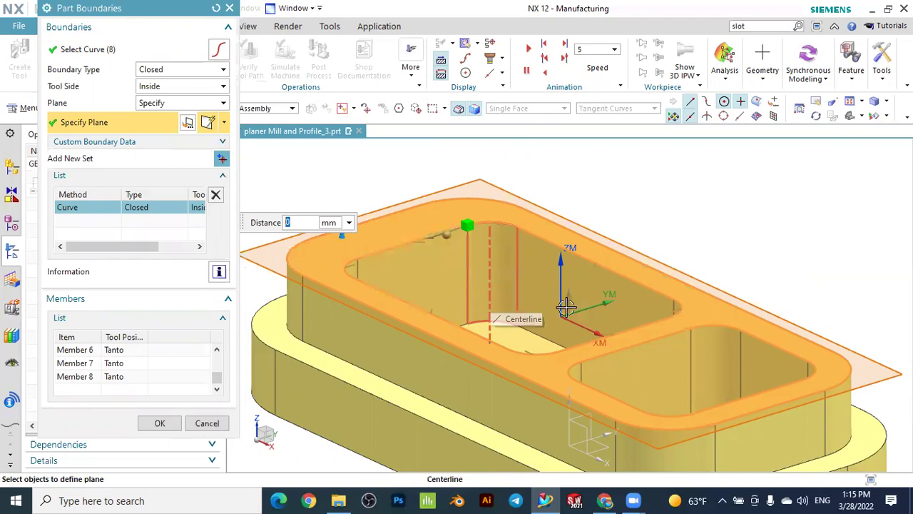
pyautogui.scroll(-1, 730, 338)
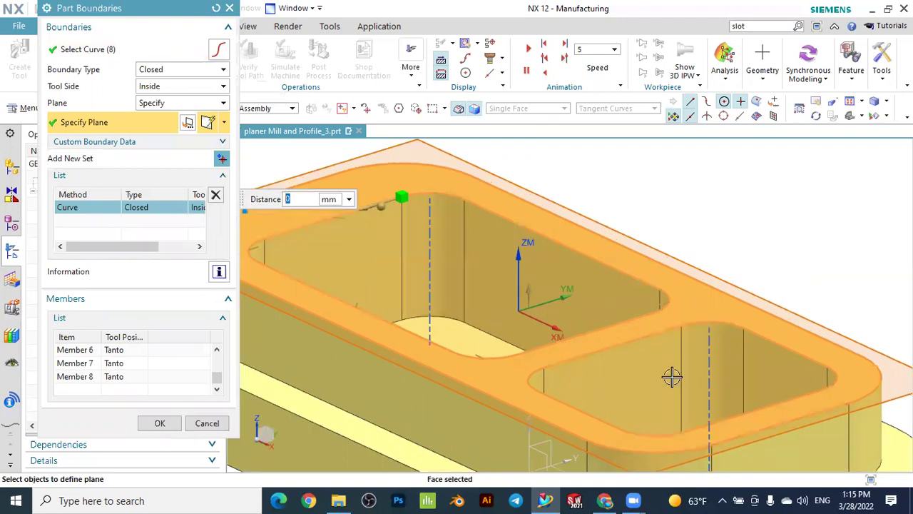
pyautogui.scroll(1, 742, 404)
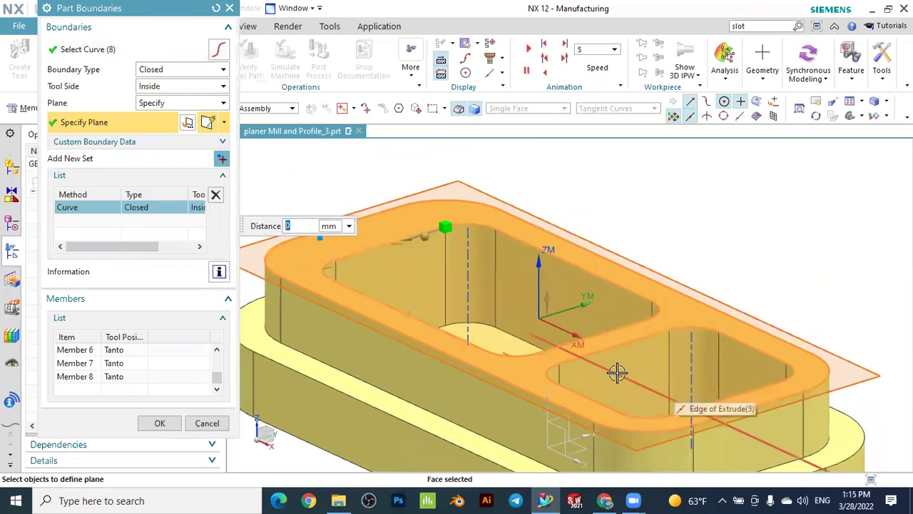
# Add a new closed boundary set from the smaller pocket's tangent top edges, with the tool side set to Inside
pyautogui.click(223, 162)
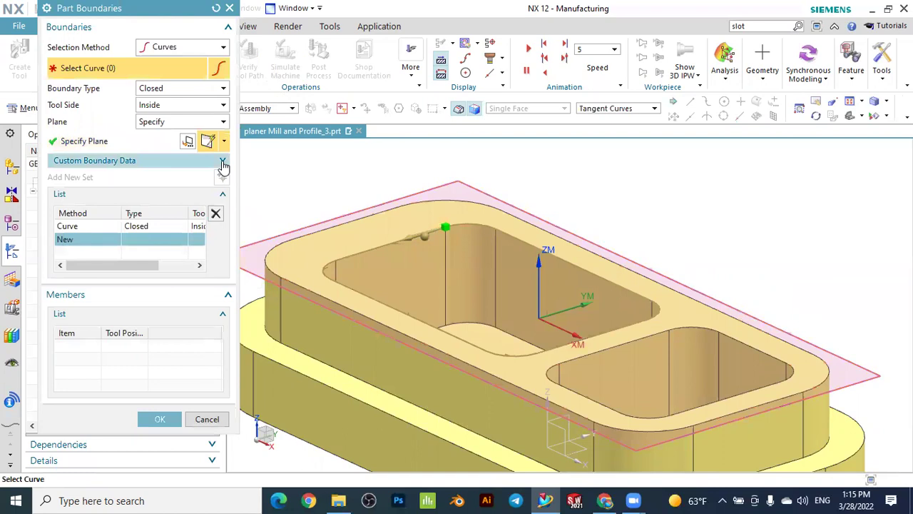
pyautogui.scroll(1, 371, 230)
pyautogui.scroll(1, 370, 230)
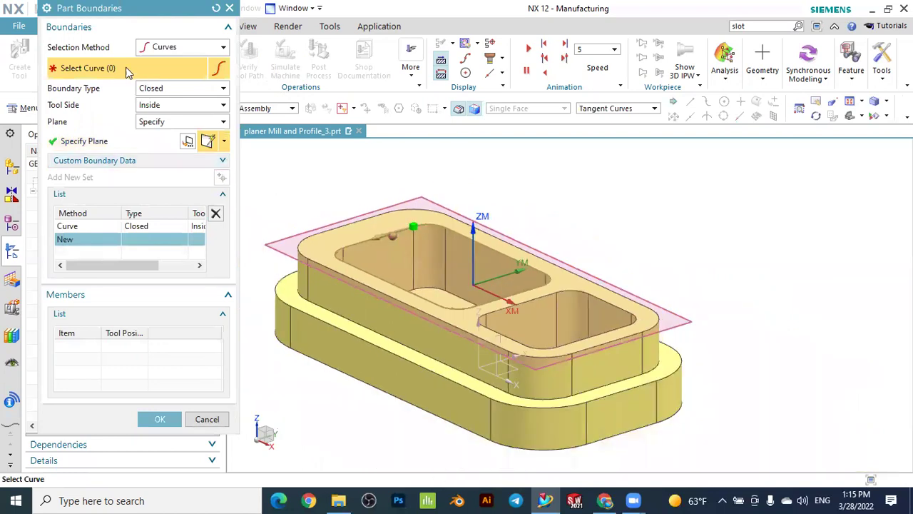
pyautogui.scroll(-2, 463, 278)
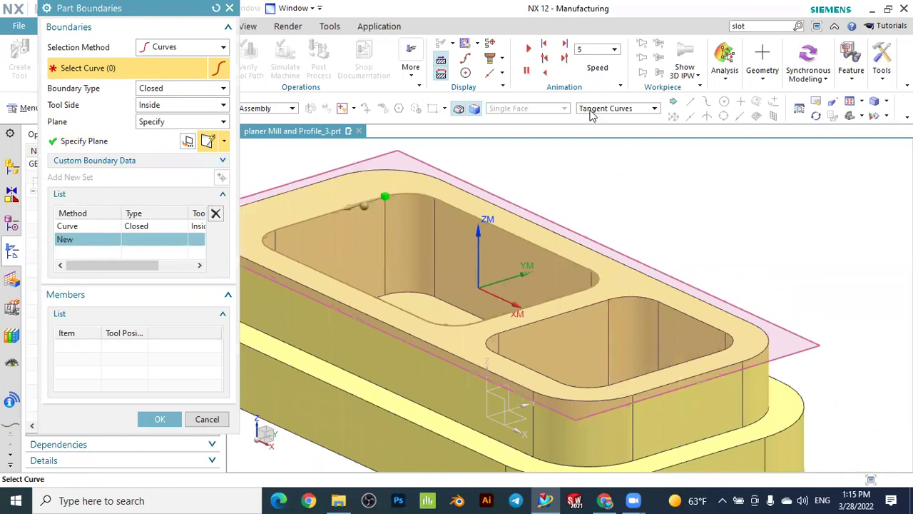
pyautogui.scroll(-1, 526, 341)
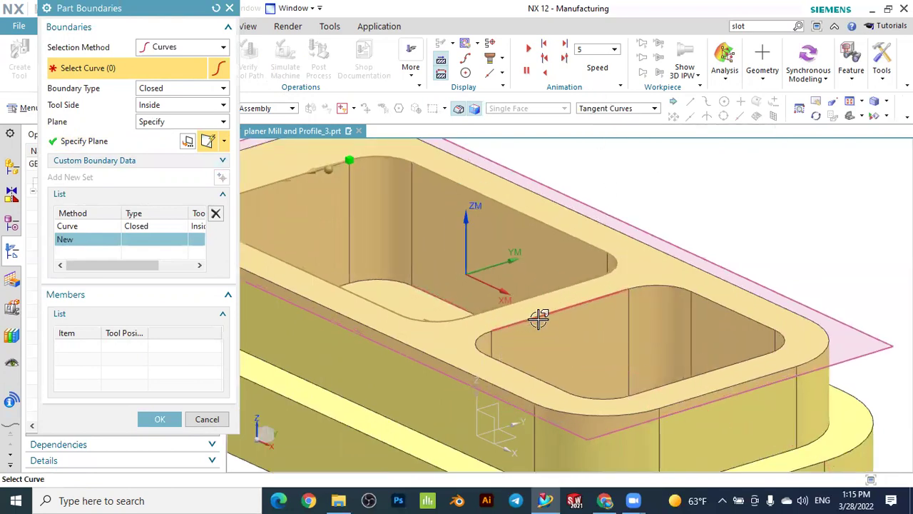
pyautogui.click(539, 319)
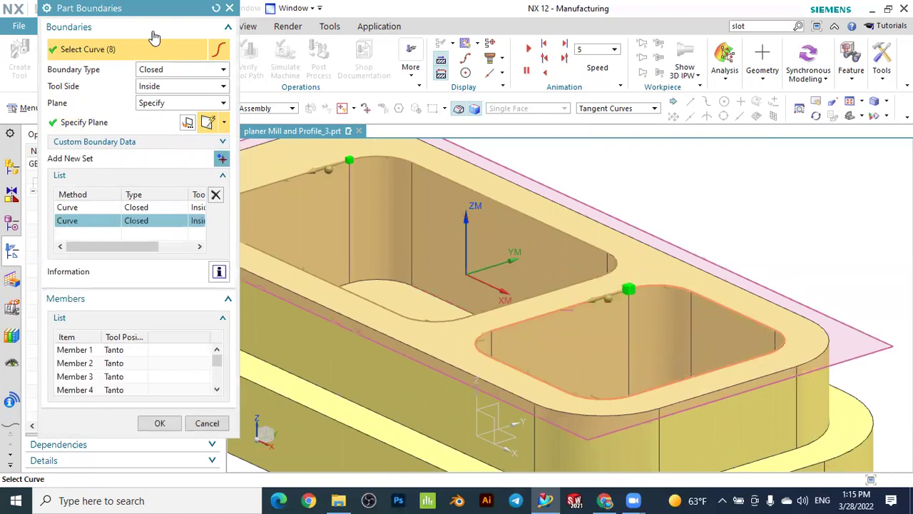
pyautogui.click(168, 87)
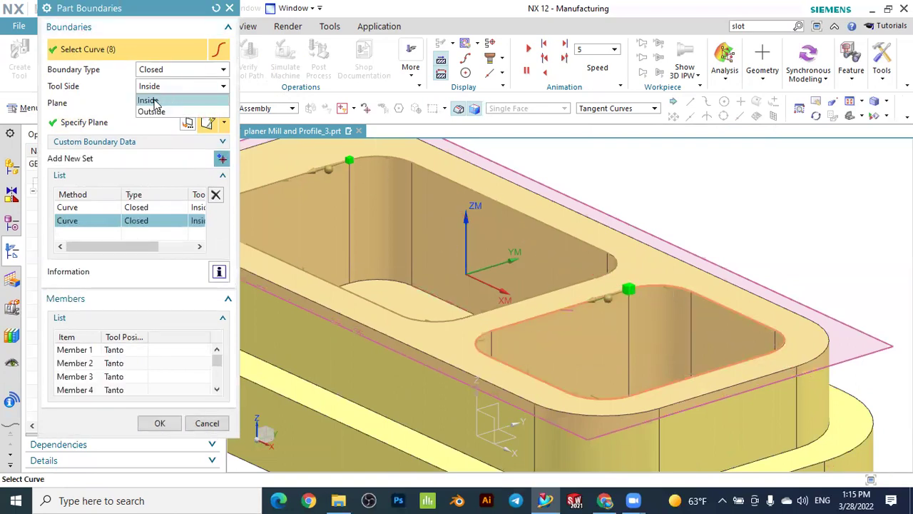
pyautogui.click(149, 101)
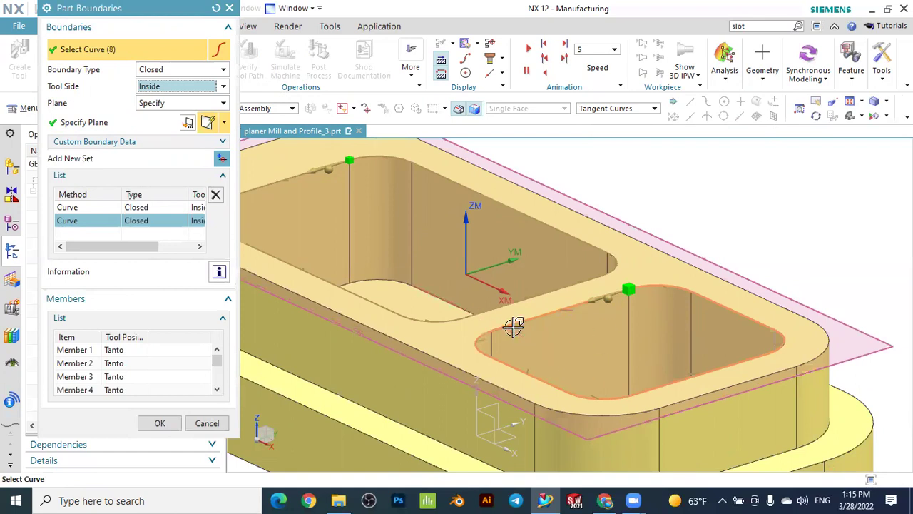
# Specify the smaller pocket boundary's plane on the part's top face with a distance of 0 mm
pyautogui.click(152, 104)
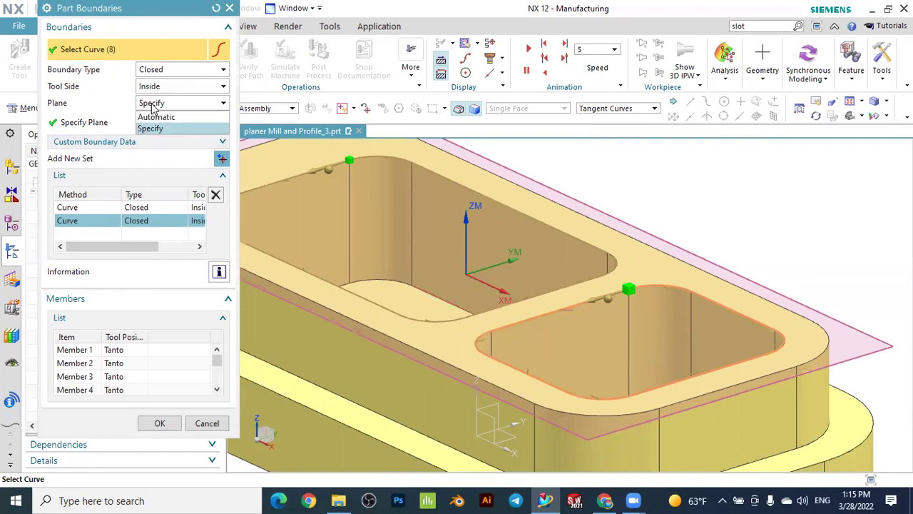
pyautogui.click(150, 129)
pyautogui.click(587, 279)
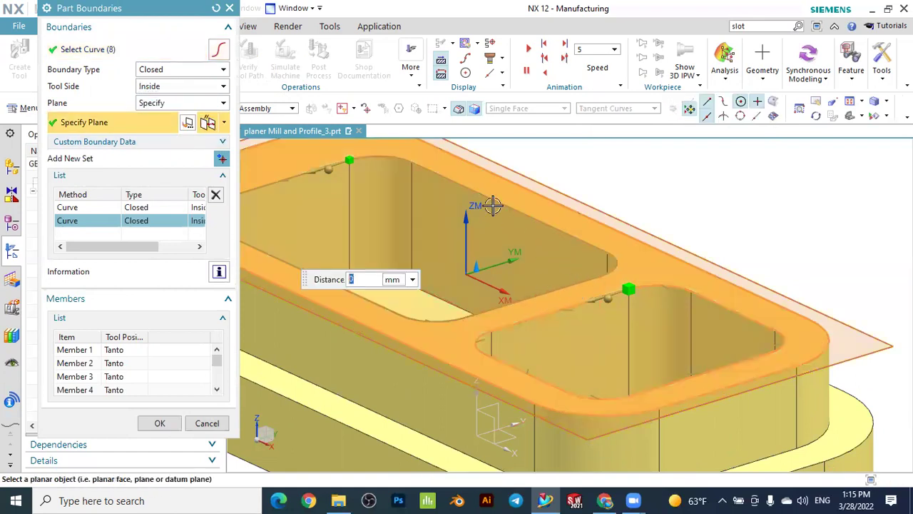
# Check both pocket boundary sets, then accept the part boundaries and display them on the model
pyautogui.click(92, 210)
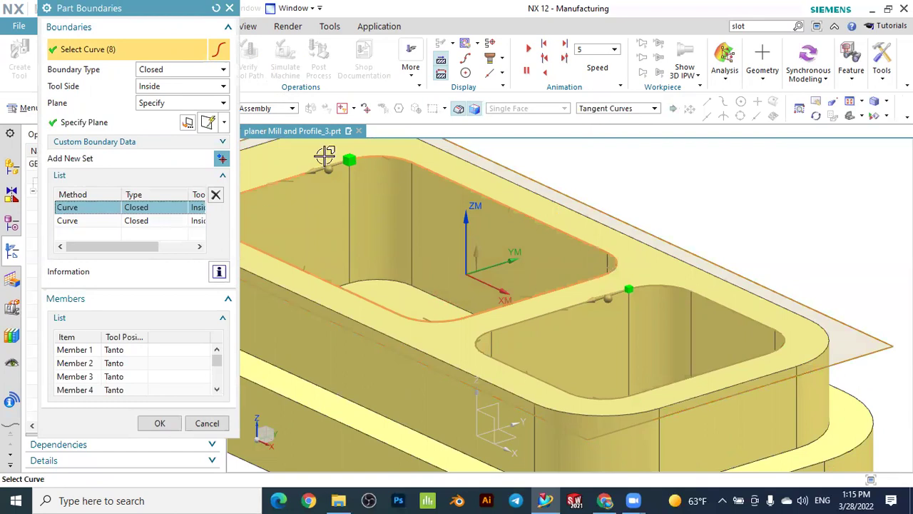
pyautogui.click(75, 222)
pyautogui.scroll(-2, 540, 318)
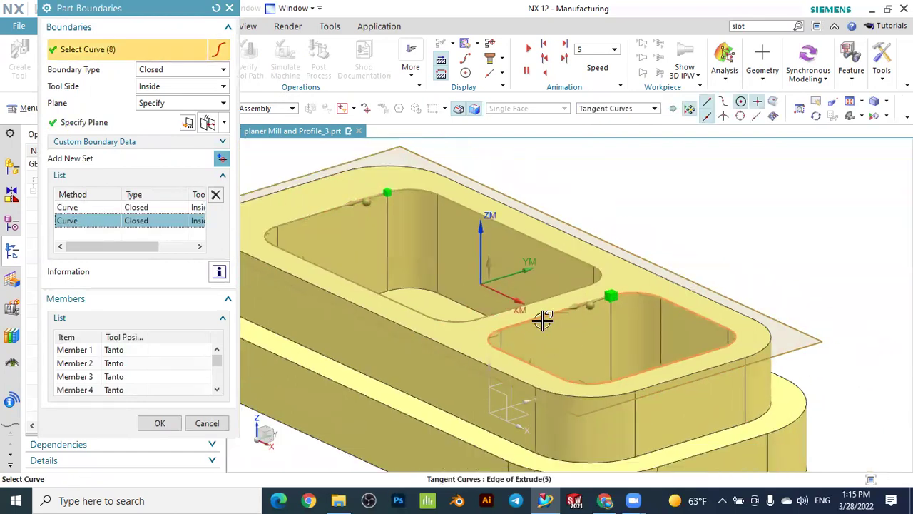
pyautogui.scroll(-2, 547, 321)
pyautogui.scroll(3, 528, 366)
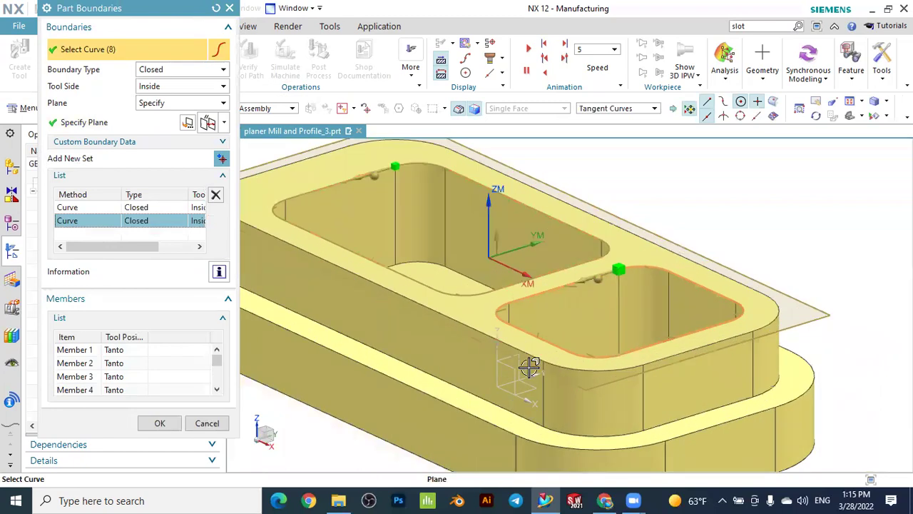
pyautogui.scroll(-1, 529, 366)
pyautogui.scroll(2, 470, 315)
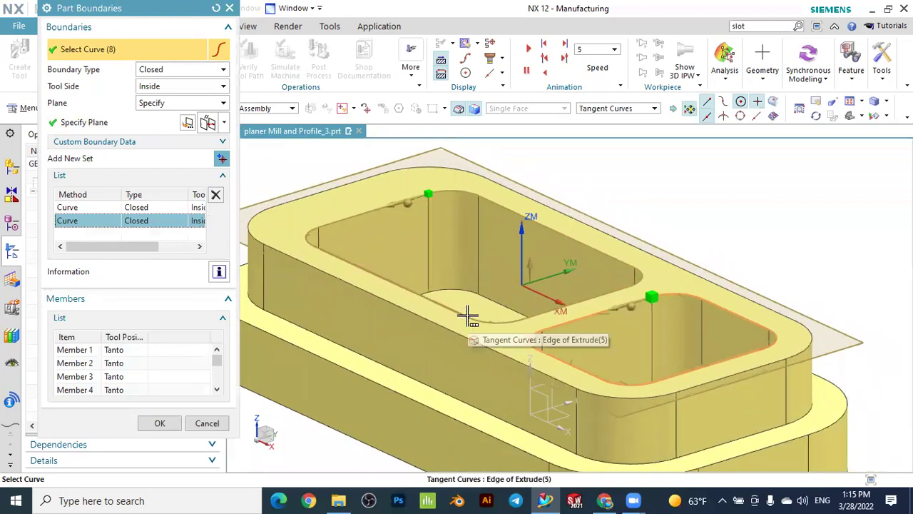
pyautogui.click(161, 423)
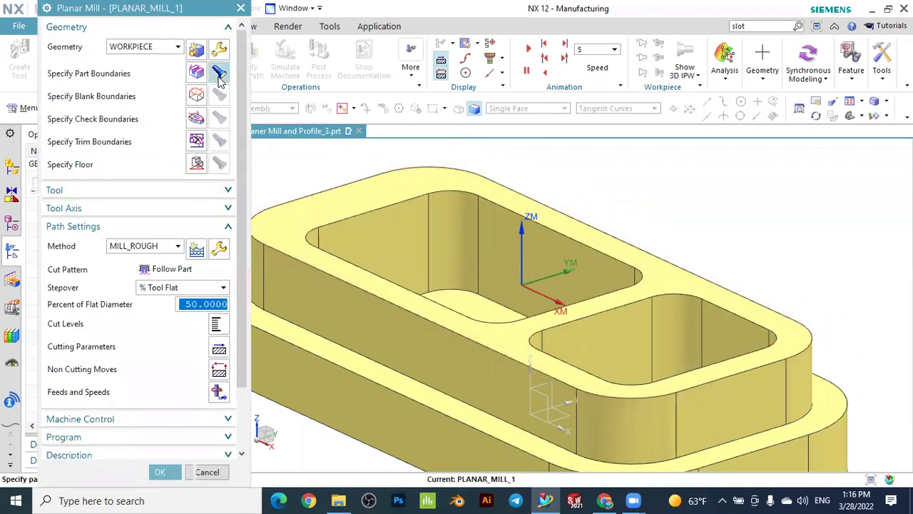
pyautogui.click(219, 74)
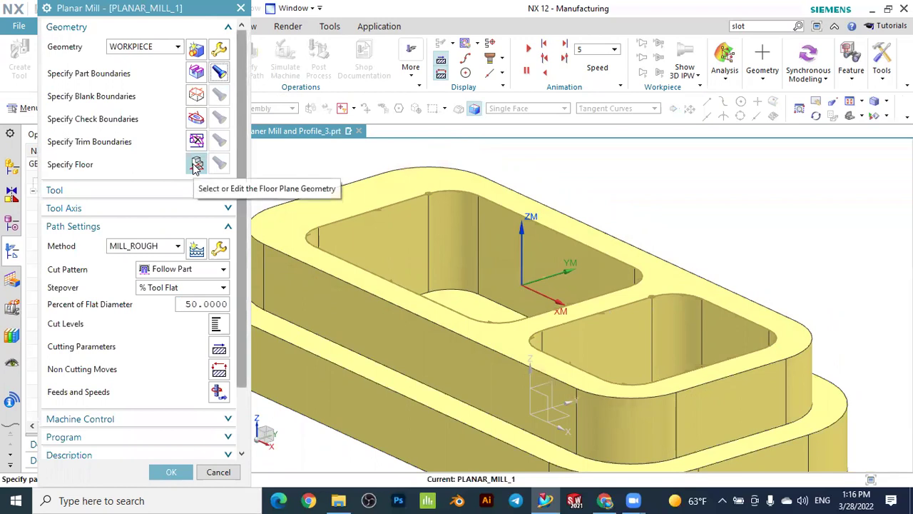
# Specify the larger pocket's bottom face as the floor plane of the operation and display it
pyautogui.press('Escape')
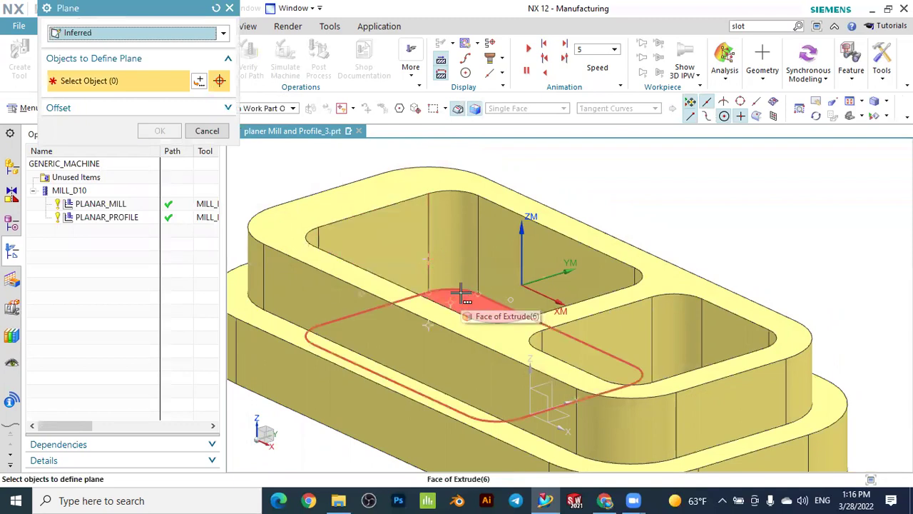
pyautogui.click(460, 293)
pyautogui.click(517, 307)
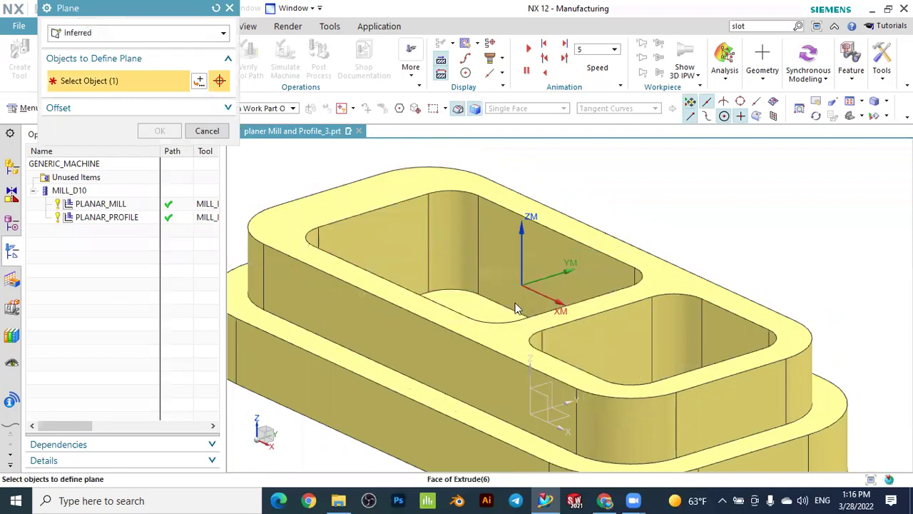
pyautogui.click(152, 155)
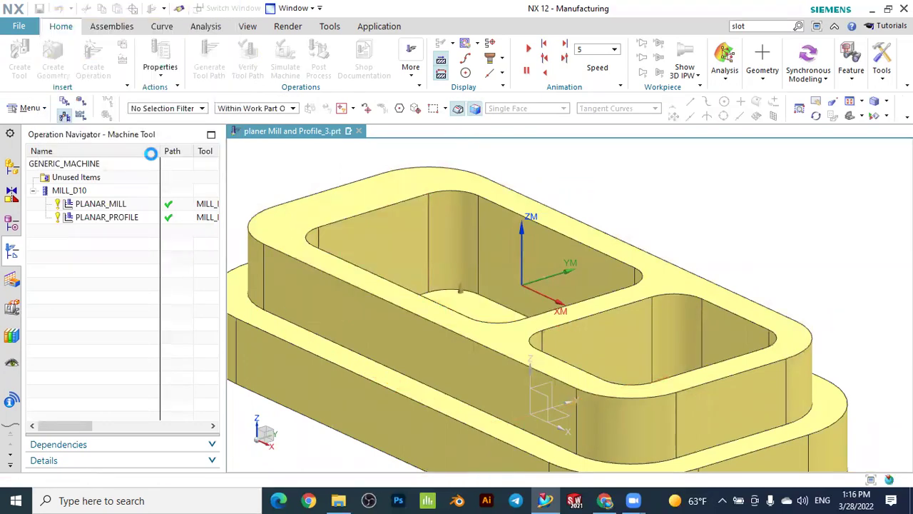
pyautogui.click(219, 164)
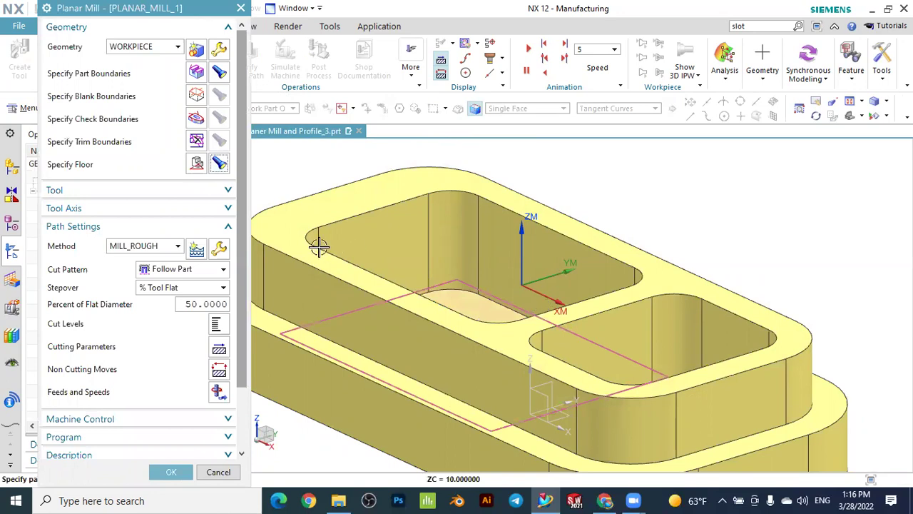
# Choose the Follow Part cut pattern and set Constant cut levels with a common depth per cut of 1
pyautogui.click(160, 274)
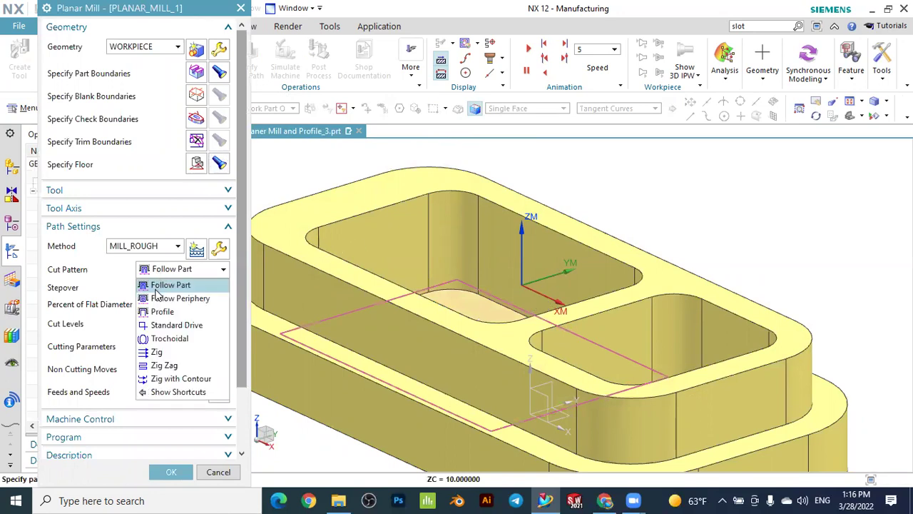
pyautogui.click(156, 287)
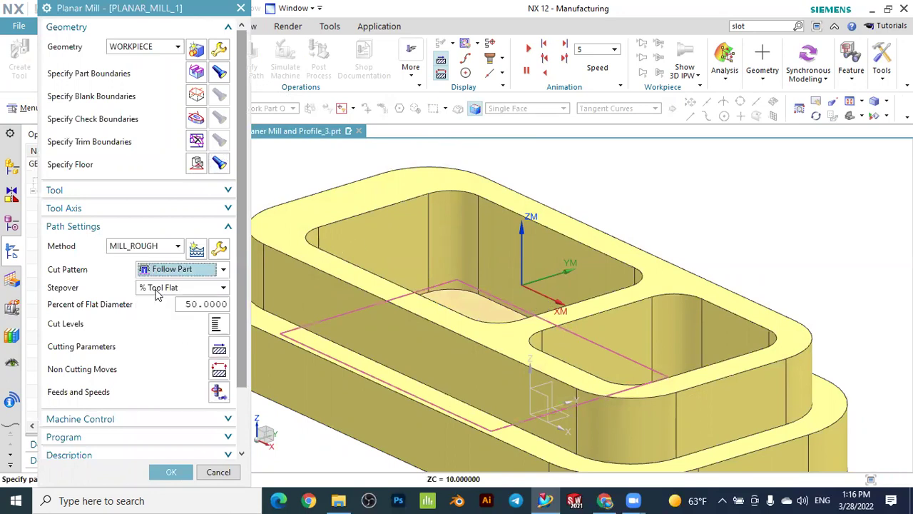
pyautogui.click(217, 326)
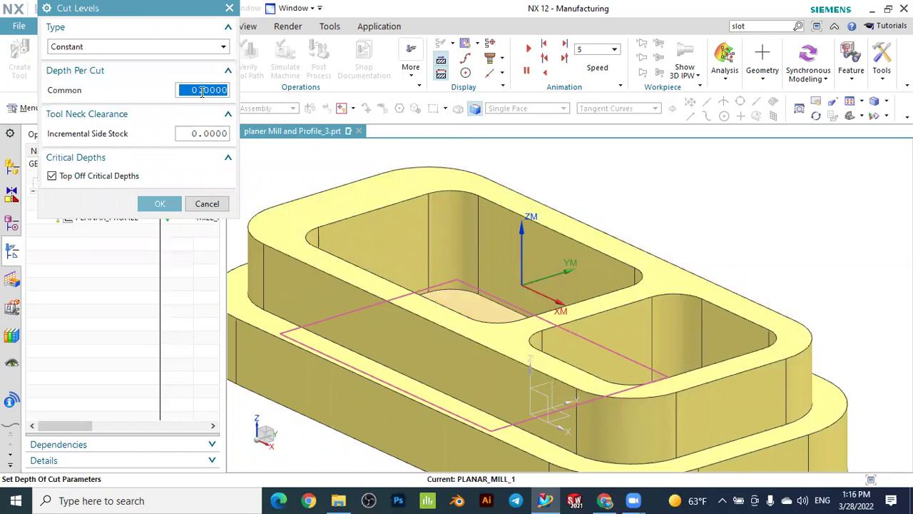
pyautogui.click(203, 90)
pyautogui.doubleClick(203, 90)
pyautogui.write('1')
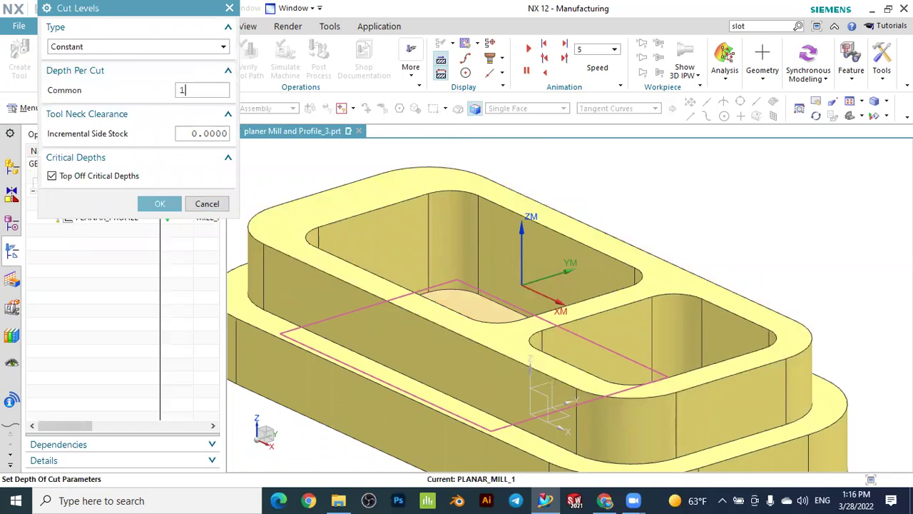
pyautogui.click(159, 49)
pyautogui.click(93, 107)
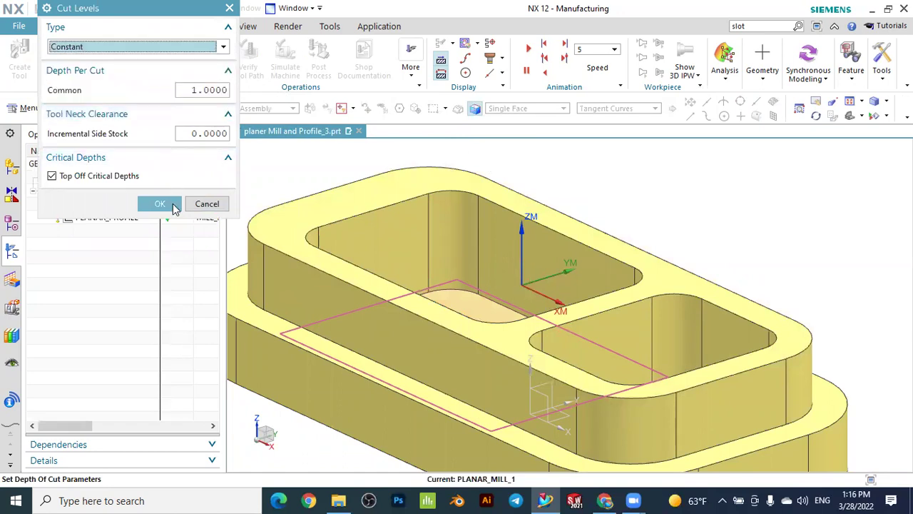
pyautogui.click(160, 204)
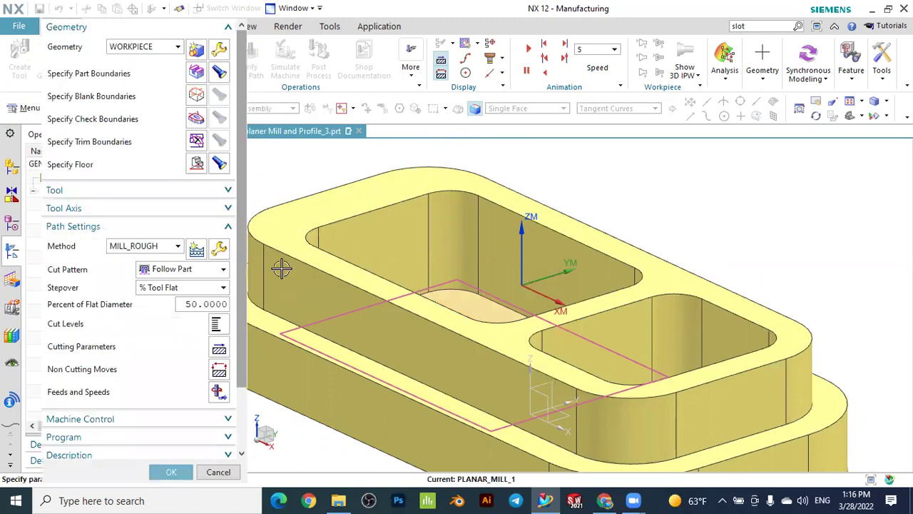
# Generate the Planar Mill tool path for both pockets and inspect it on the part
pyautogui.scroll(-3, 140, 306)
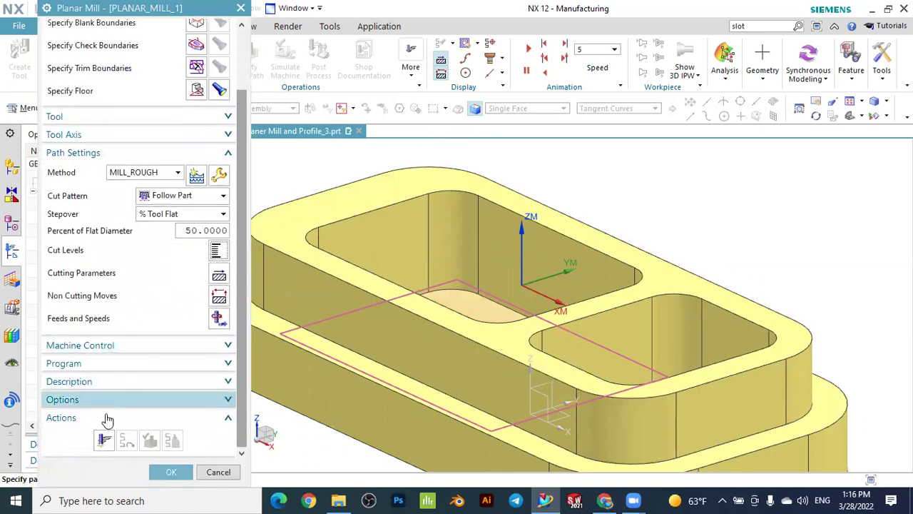
pyautogui.click(104, 440)
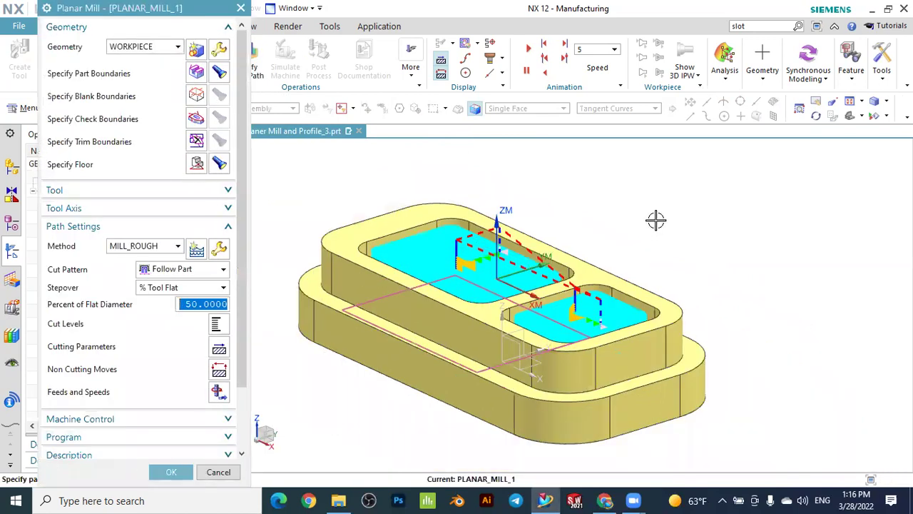
pyautogui.moveTo(656, 218); pyautogui.dragTo(389, 262, button='middle')
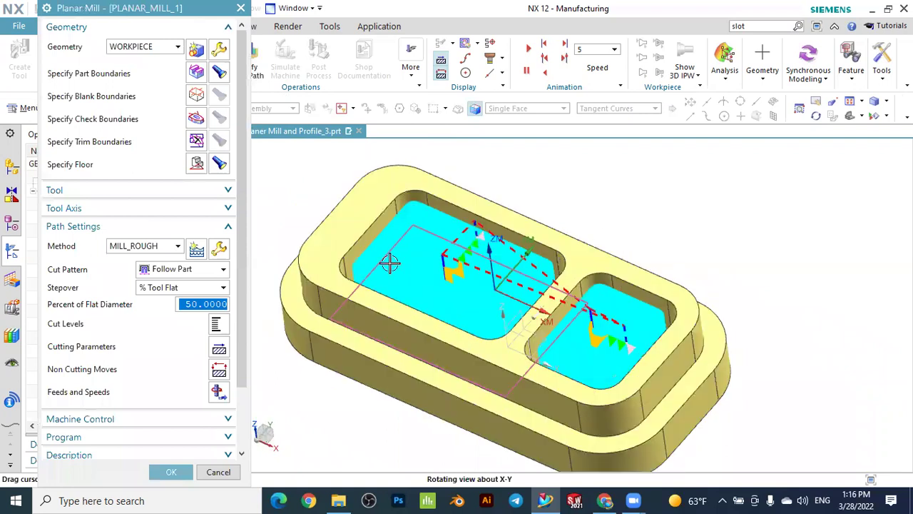
pyautogui.scroll(-3, 243, 358)
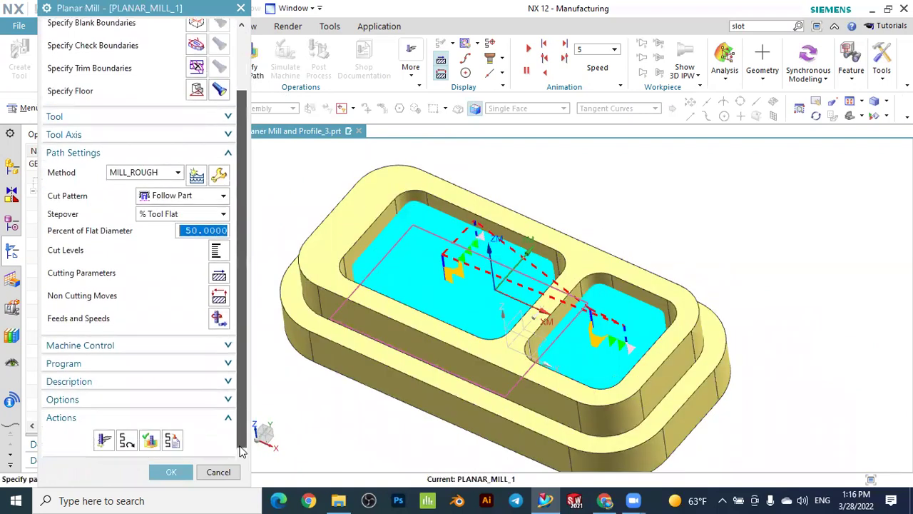
# Play the 3D dynamic simulation of the Planar Mill tool path and watch the cutting in both pockets up close
pyautogui.click(149, 441)
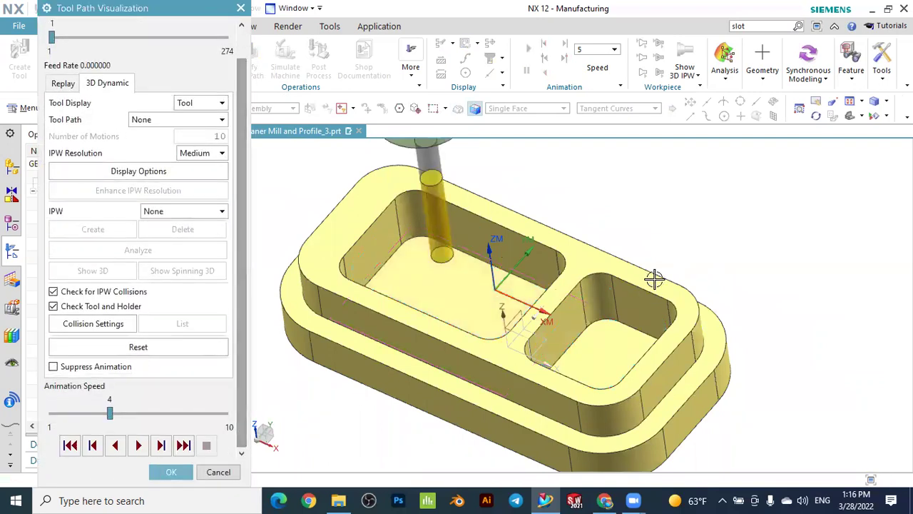
pyautogui.moveTo(682, 269)
pyautogui.mouseDown(button='middle')
pyautogui.moveTo(689, 234)
pyautogui.moveTo(681, 260)
pyautogui.mouseUp(button='middle')
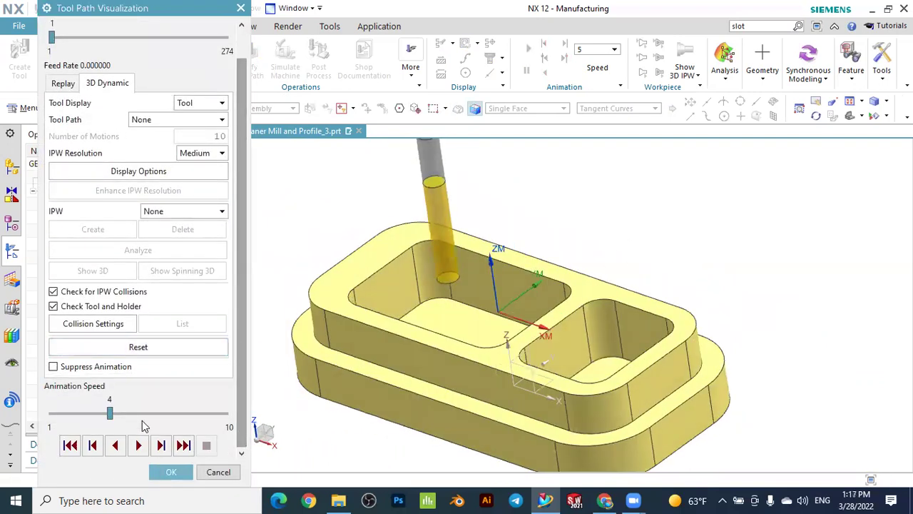
pyautogui.click(138, 445)
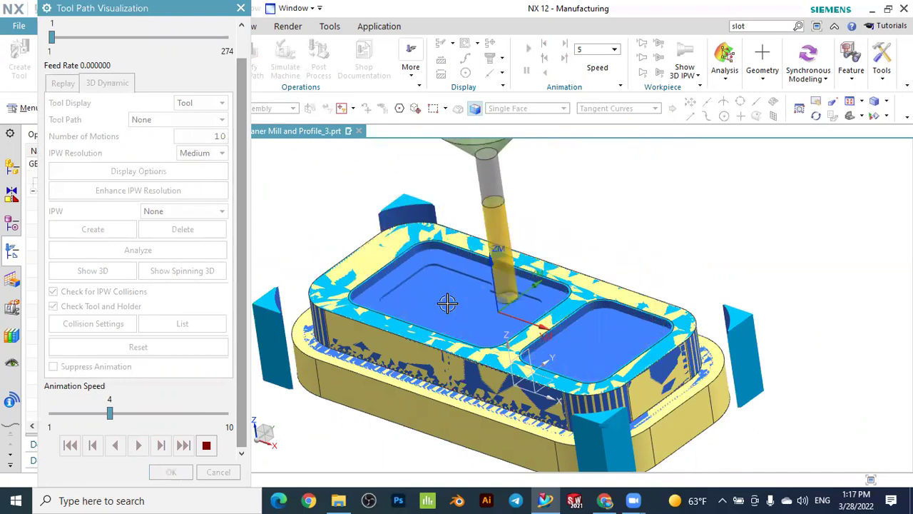
pyautogui.scroll(4, 414, 283)
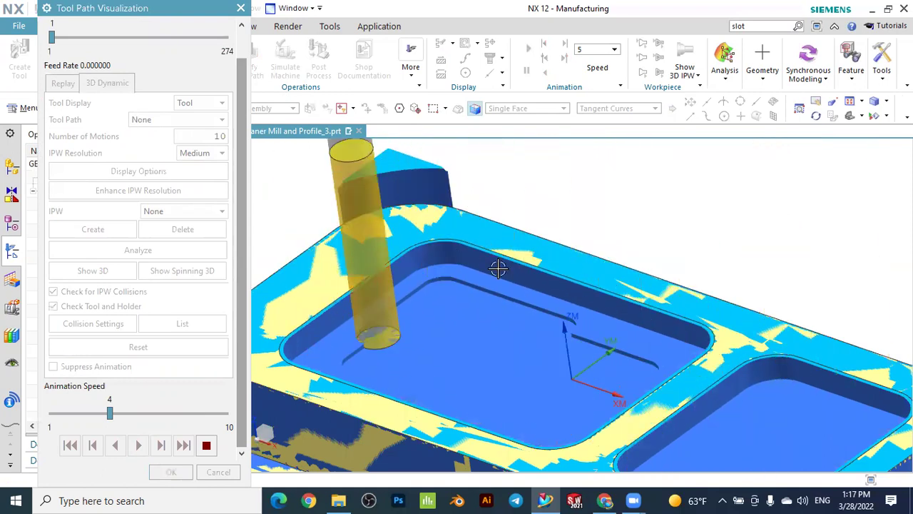
pyautogui.scroll(-2, 601, 314)
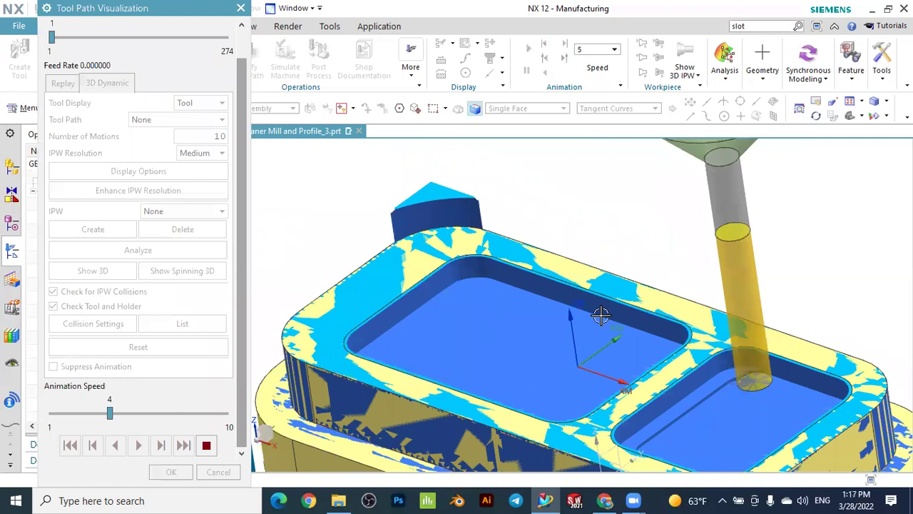
pyautogui.scroll(-2, 601, 315)
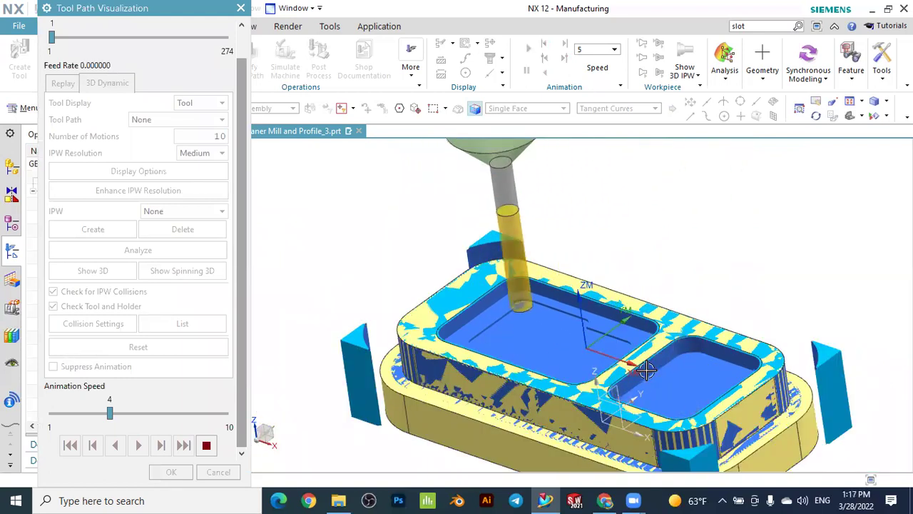
# Raise the simulation's animation speed to 9, let the cutting run to the end and close the visualization
pyautogui.click(152, 413)
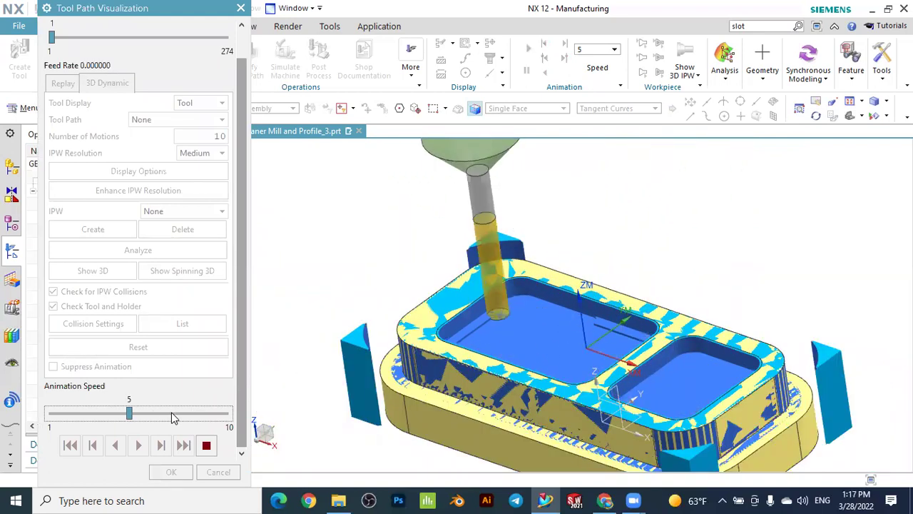
pyautogui.click(177, 414)
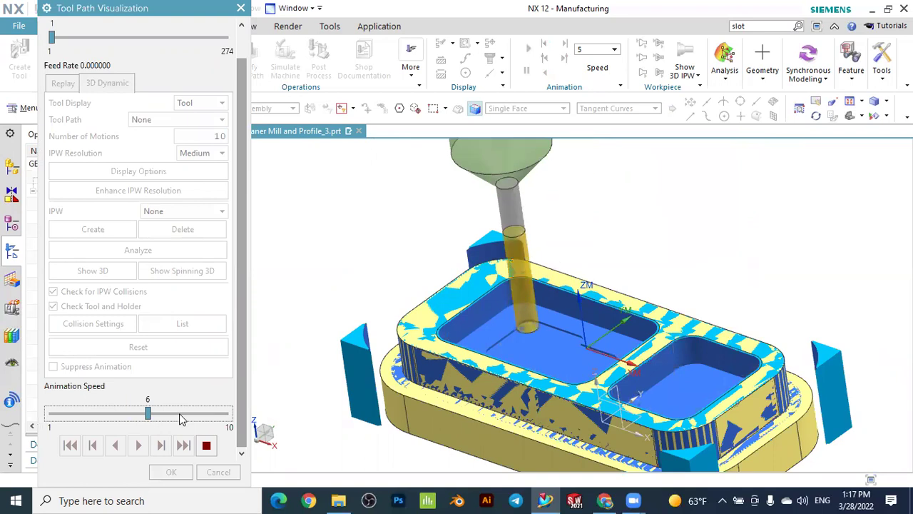
pyautogui.click(189, 414)
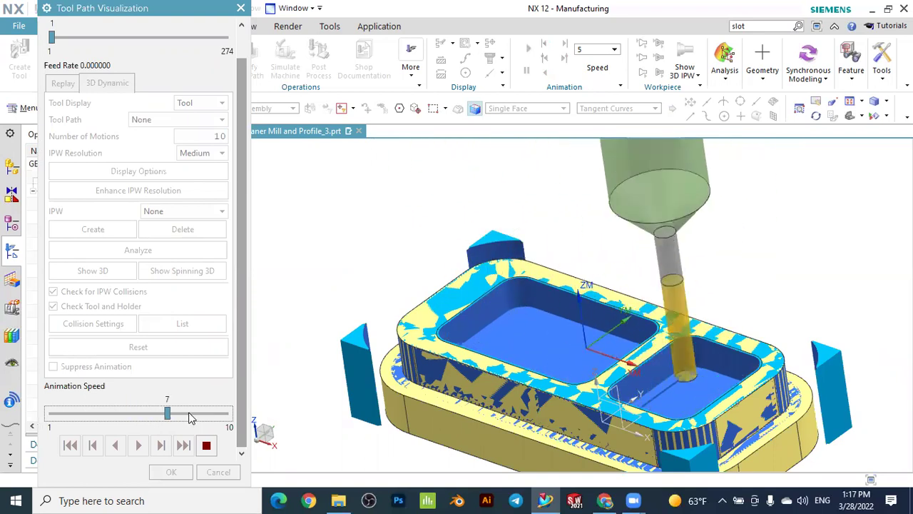
pyautogui.click(190, 414)
pyautogui.click(205, 414)
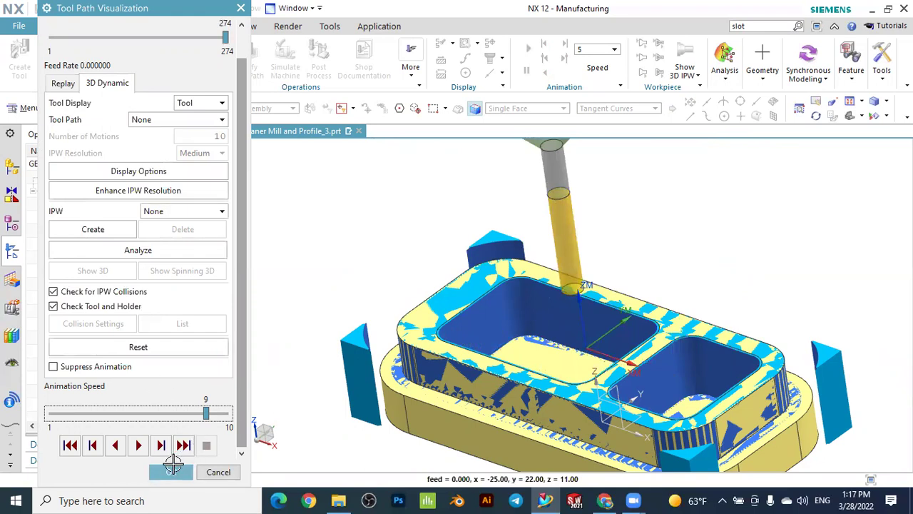
pyautogui.click(171, 468)
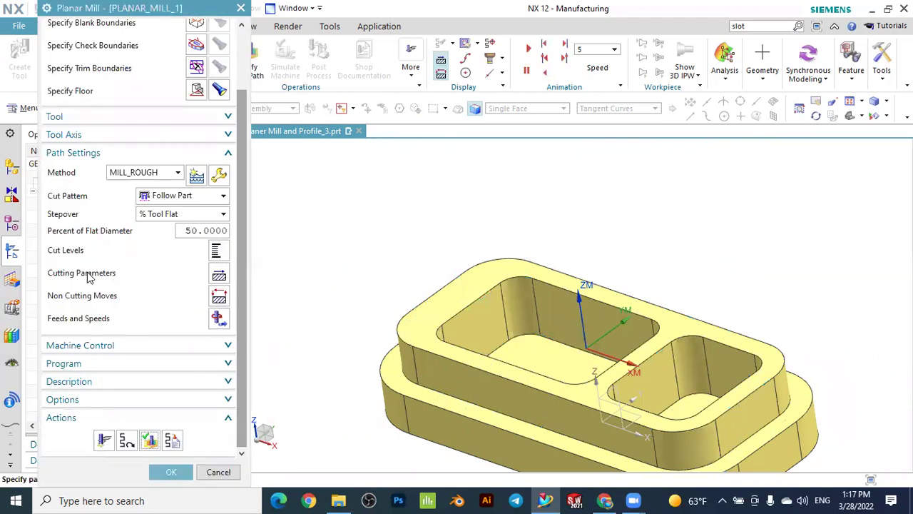
# Change the cut order to Depth First in the cutting parameters and regenerate the tool path
pyautogui.click(217, 280)
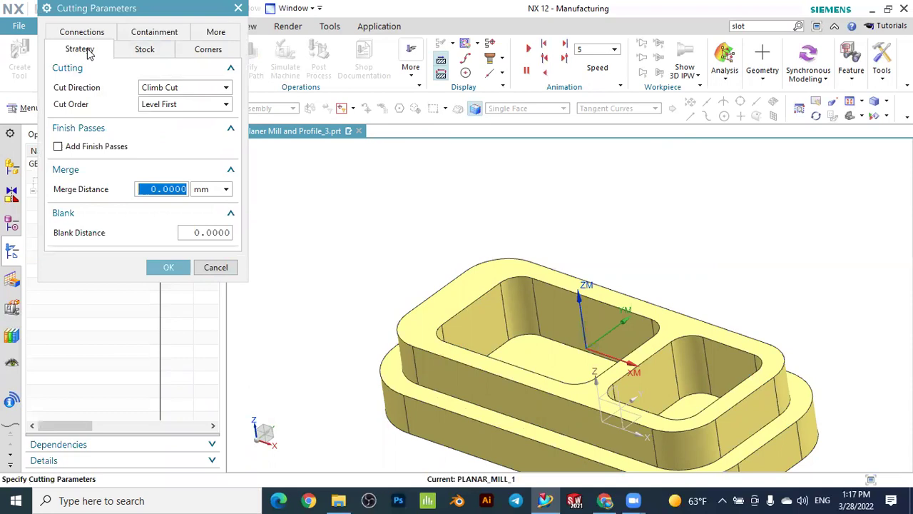
pyautogui.click(170, 105)
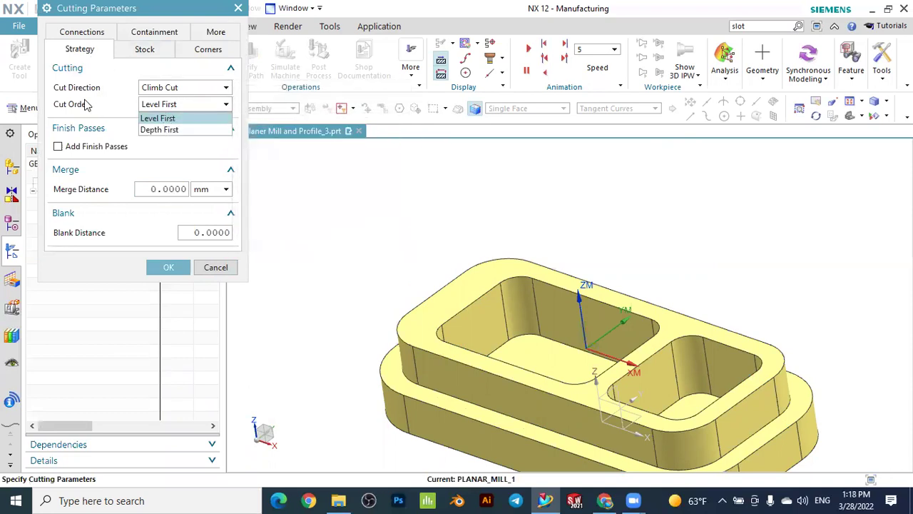
pyautogui.click(160, 130)
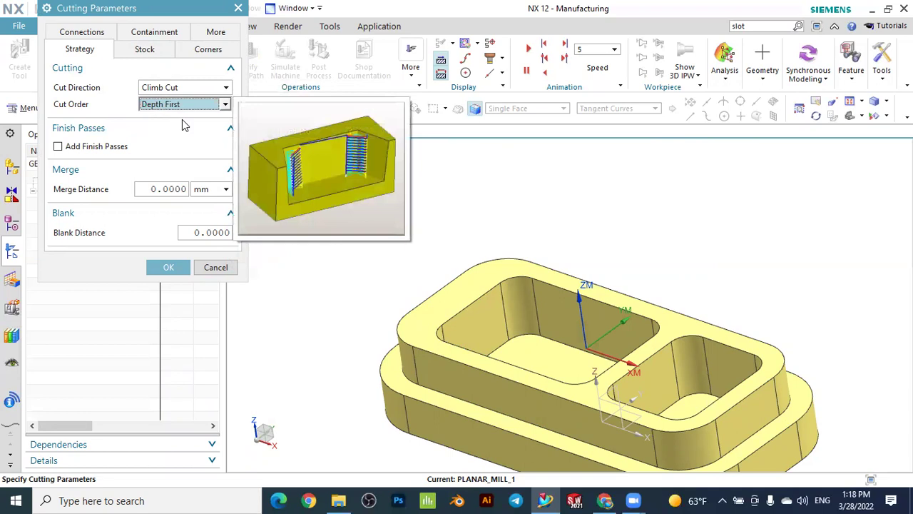
pyautogui.scroll(-2, 389, 219)
pyautogui.scroll(2, 502, 291)
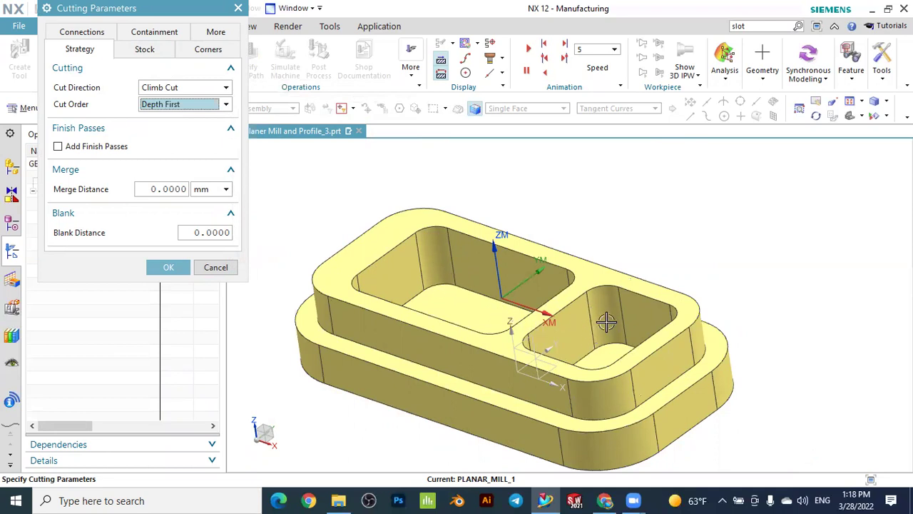
pyautogui.scroll(-3, 575, 314)
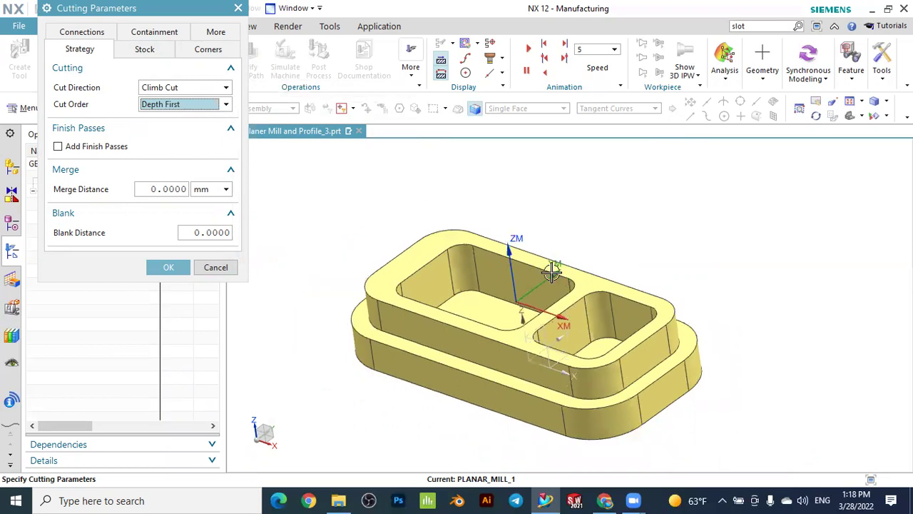
pyautogui.scroll(3, 568, 250)
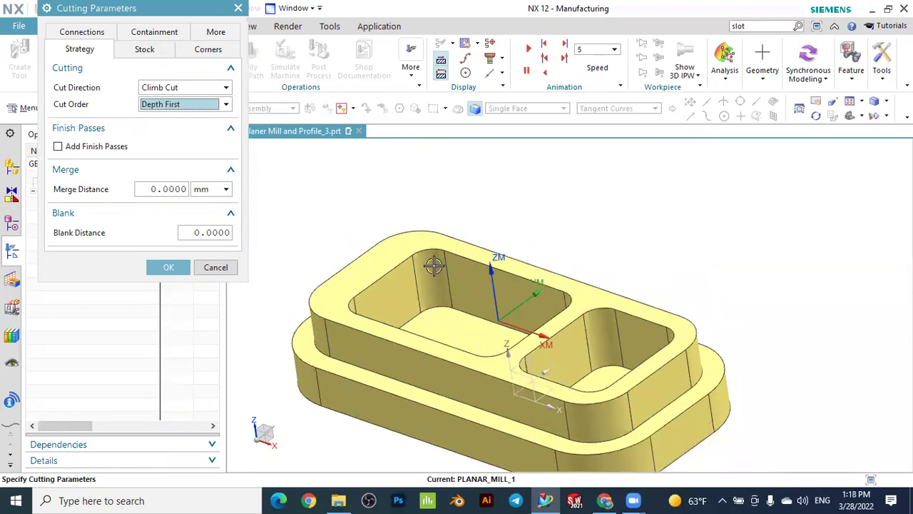
pyautogui.click(168, 268)
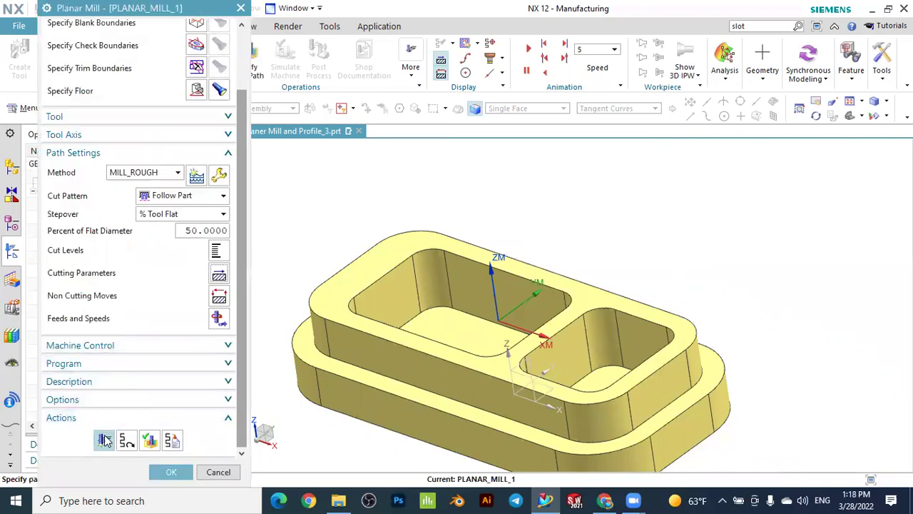
pyautogui.click(104, 440)
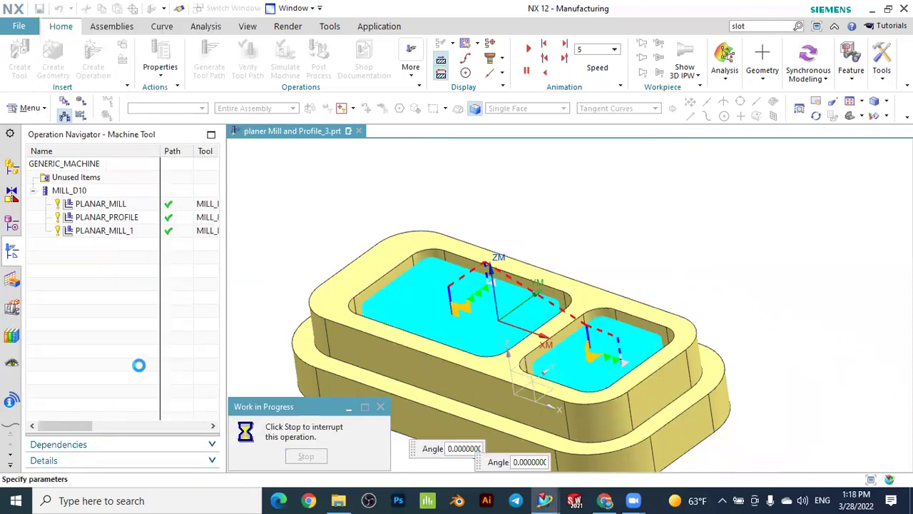
pyautogui.scroll(-3, 179, 414)
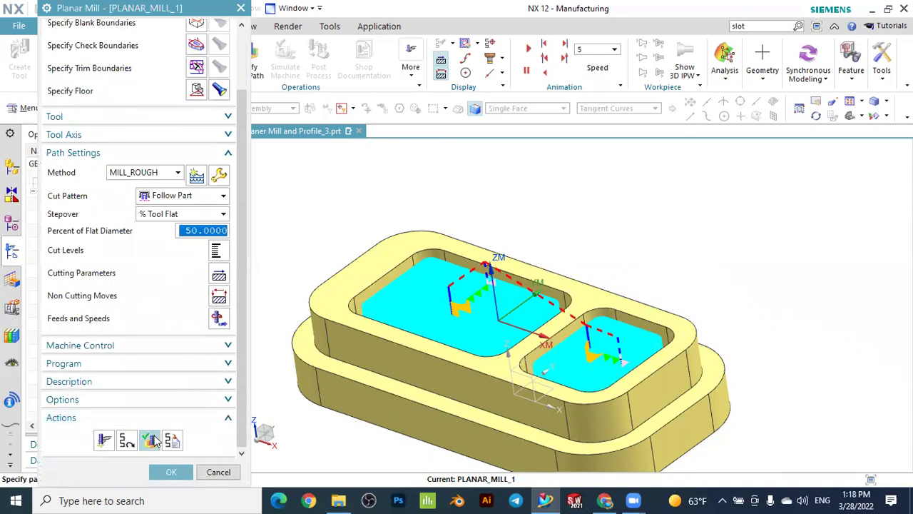
# Simulate the Depth First tool path in 3D, inspect the machined pockets, and accept the Planar Mill operation
pyautogui.click(151, 440)
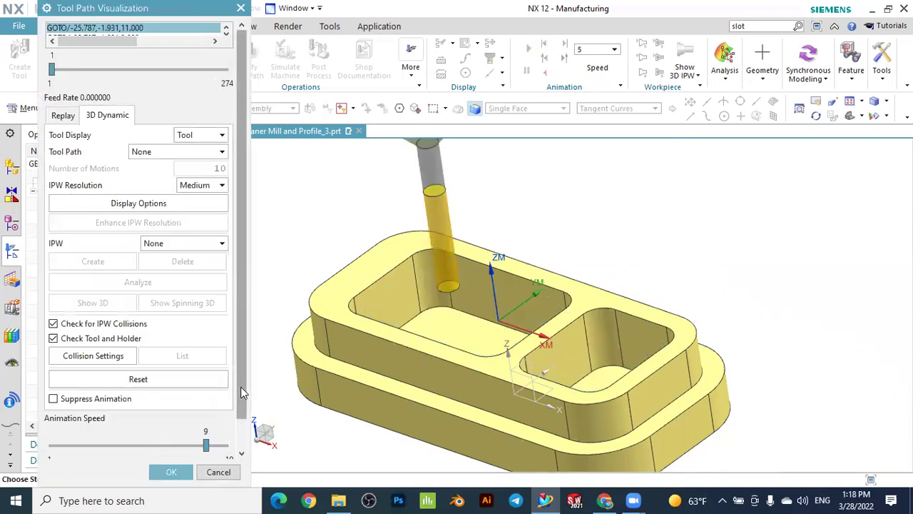
pyautogui.scroll(-1, 241, 445)
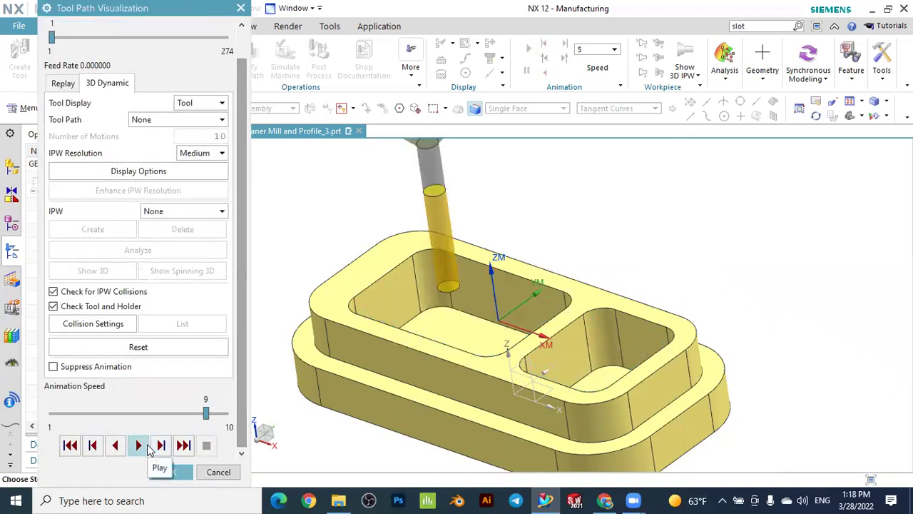
pyautogui.click(139, 446)
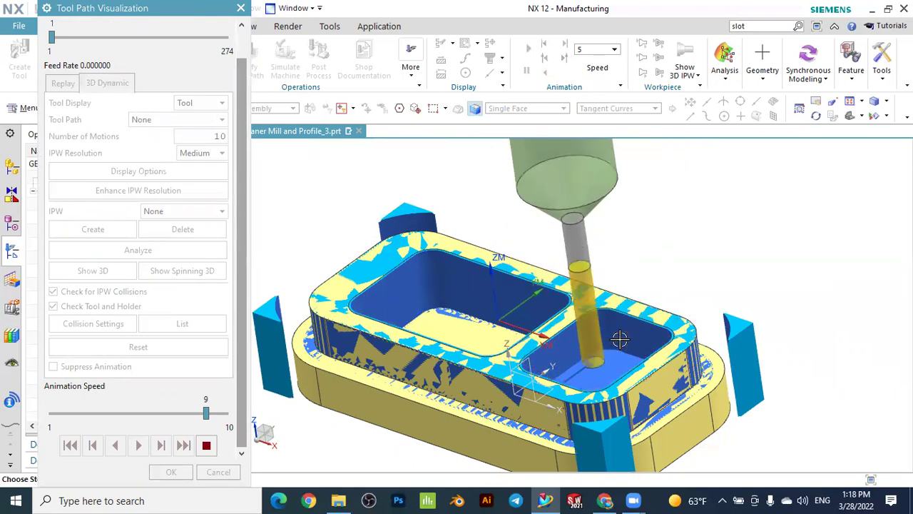
pyautogui.press('Home')
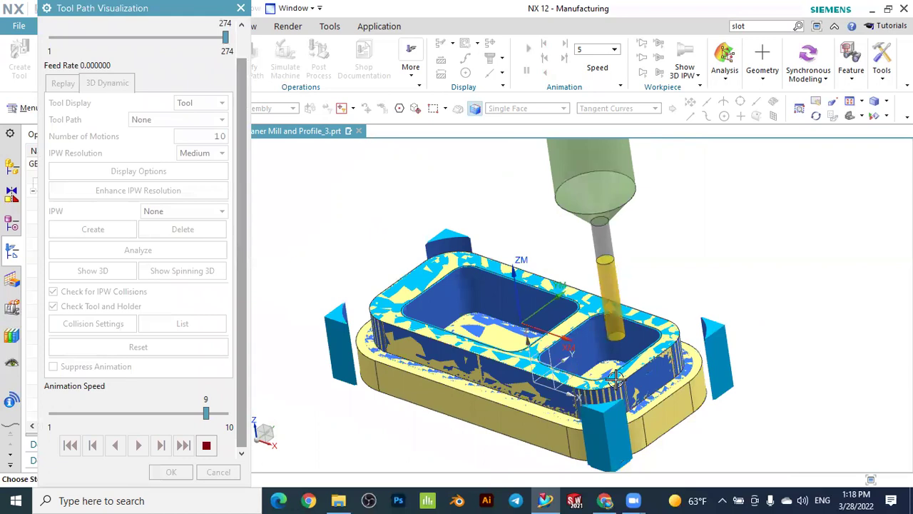
pyautogui.scroll(2, 585, 361)
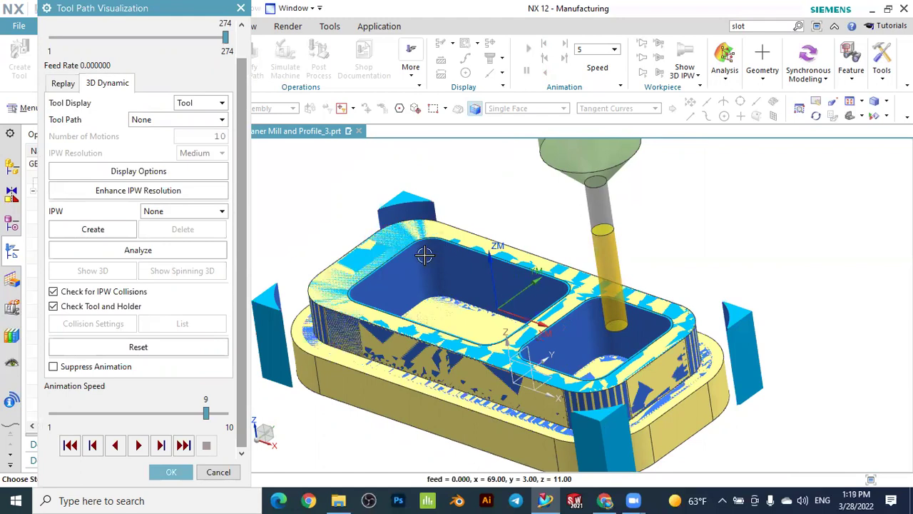
pyautogui.scroll(1, 359, 285)
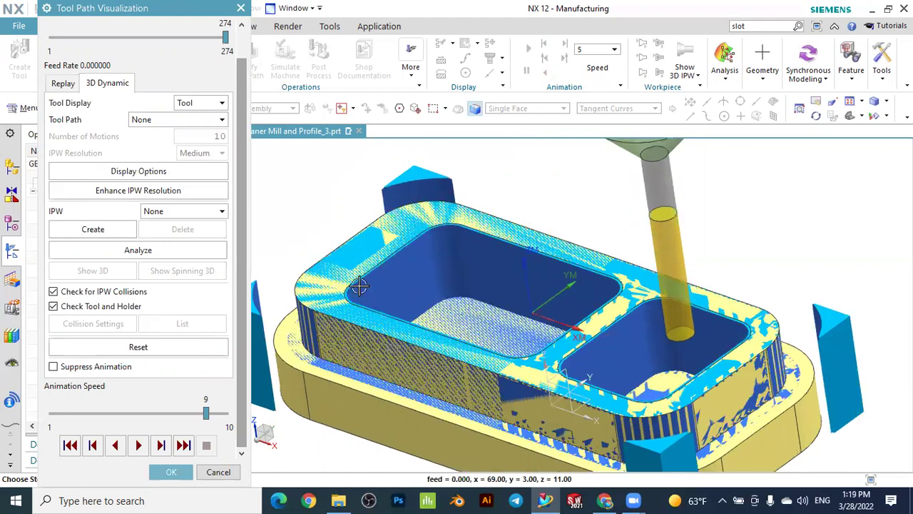
pyautogui.scroll(1, 358, 297)
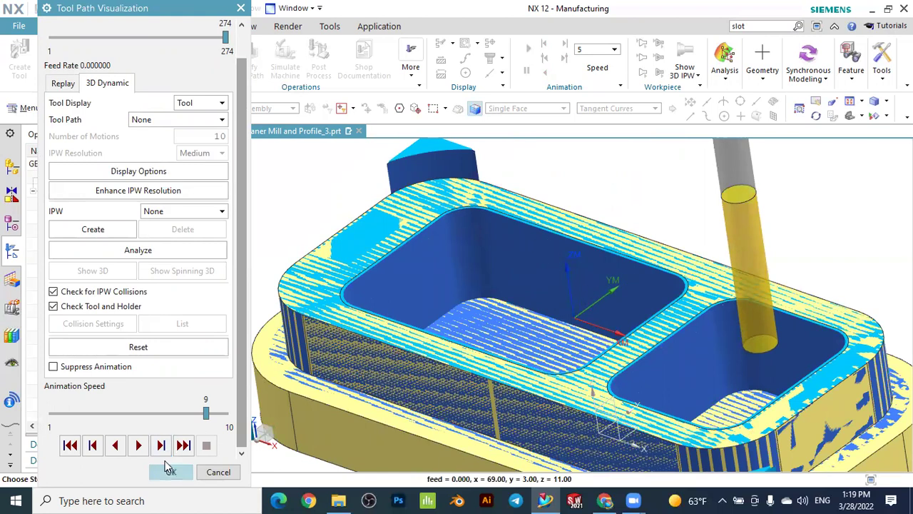
pyautogui.click(169, 469)
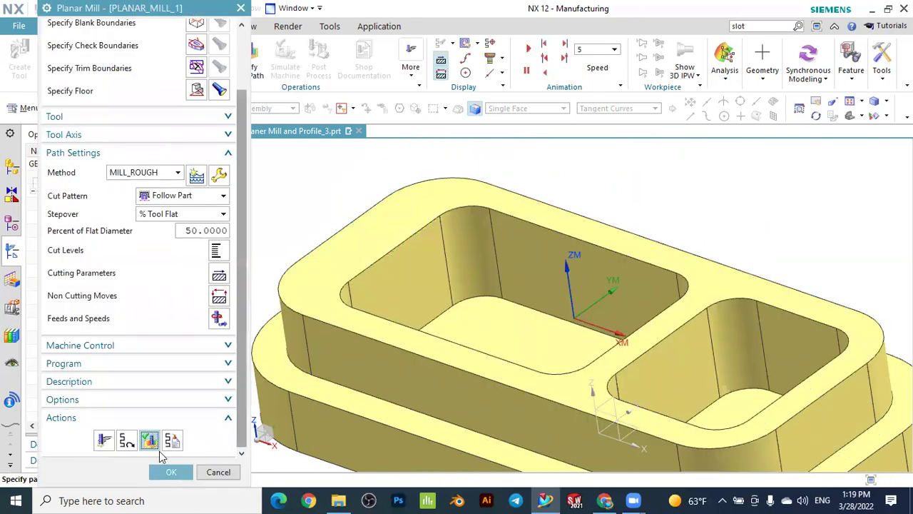
pyautogui.click(171, 468)
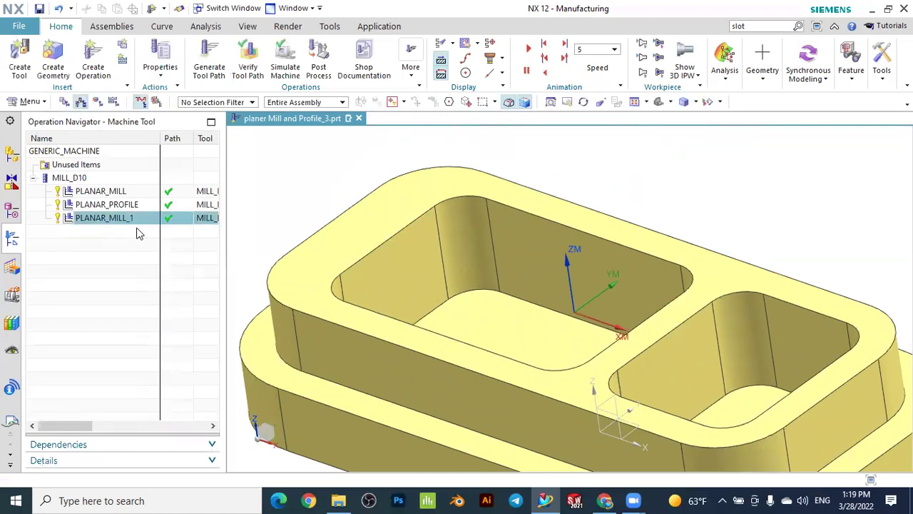
# Create a Planar Profile operation from mill_planar with tool MILL_D10, geometry WORKPIECE and method MILL_FINISH
pyautogui.click(93, 58)
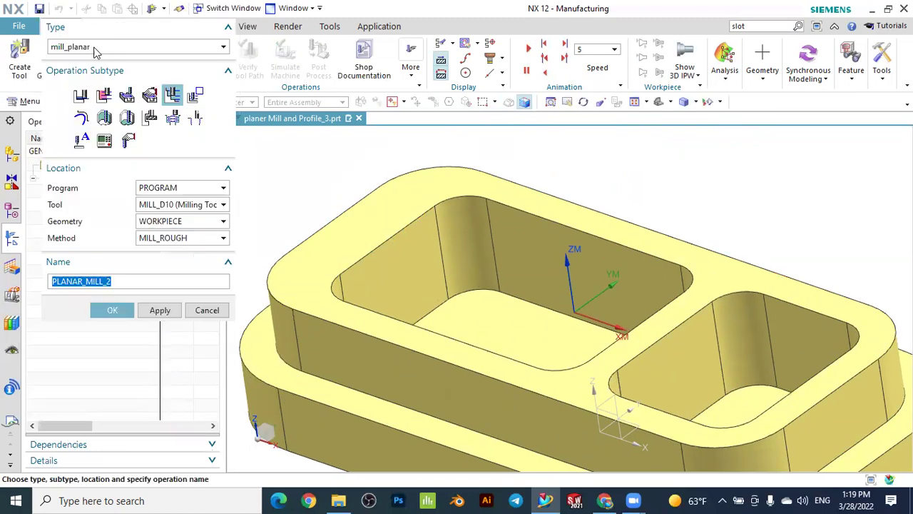
pyautogui.click(194, 96)
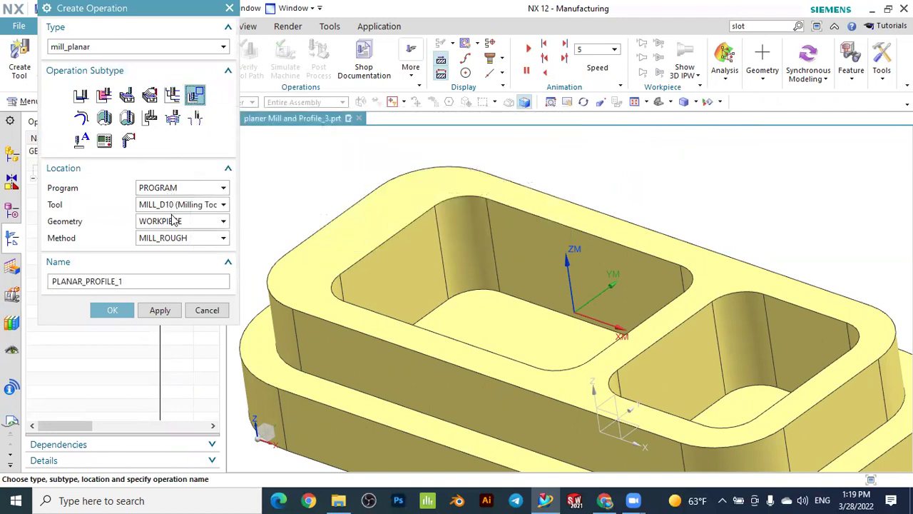
pyautogui.click(171, 238)
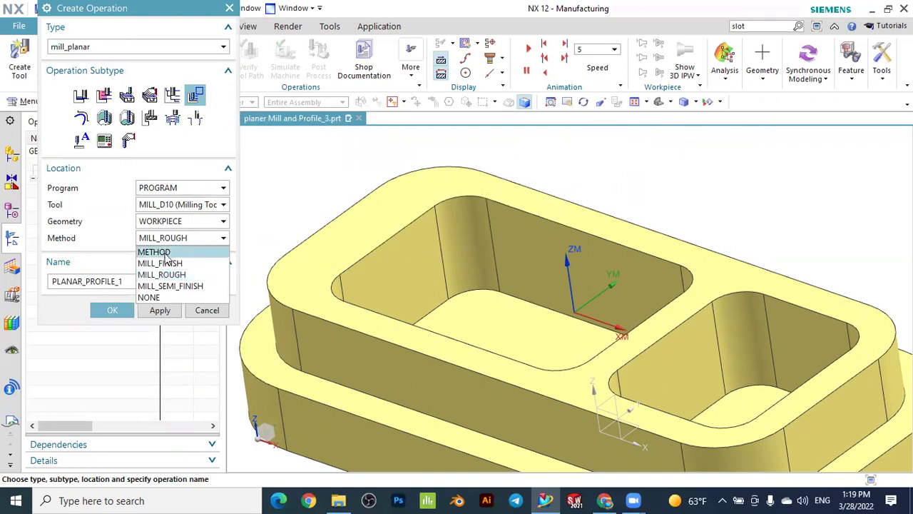
pyautogui.click(163, 260)
pyautogui.click(125, 308)
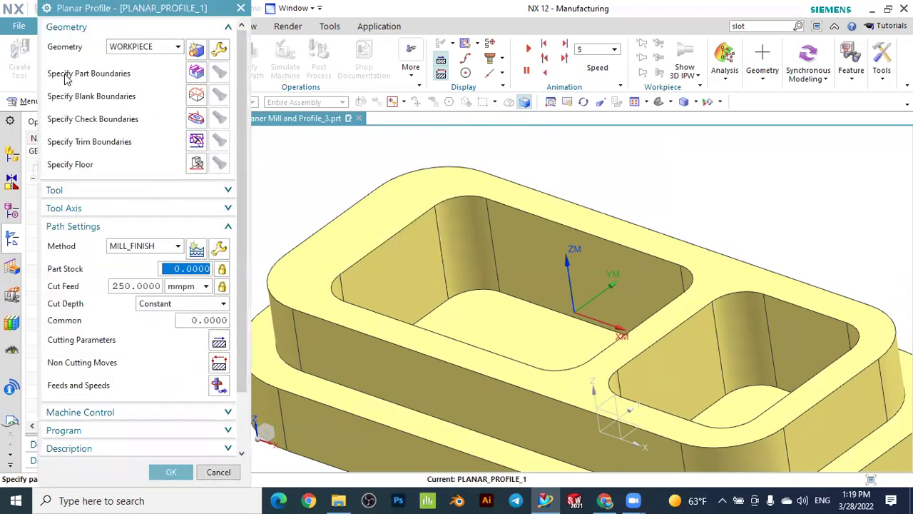
# Start specifying part boundaries by curves, selecting the larger pocket's upper edge loop with the Tangent Curves rule
pyautogui.click(191, 74)
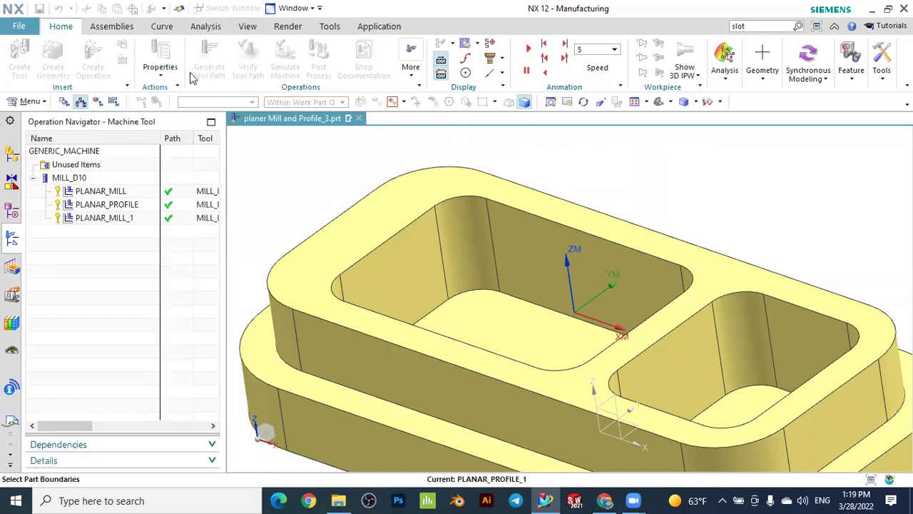
pyautogui.click(184, 49)
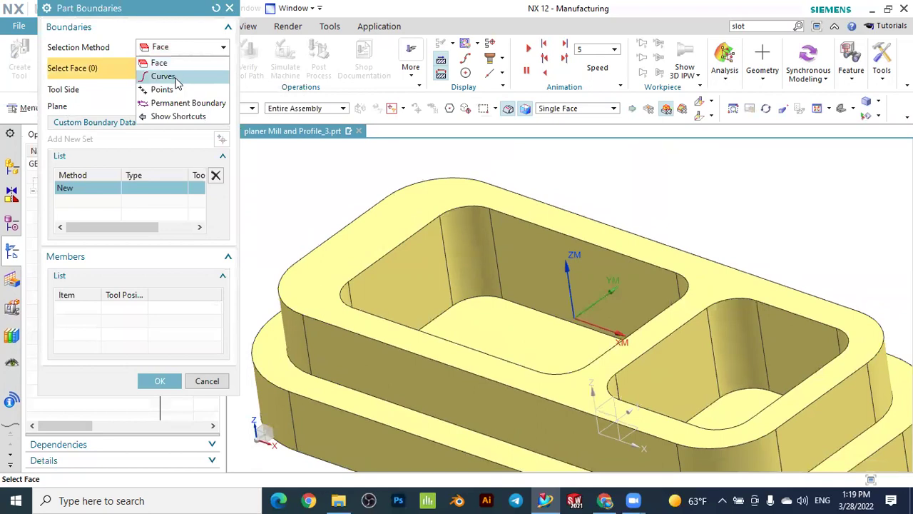
pyautogui.click(177, 77)
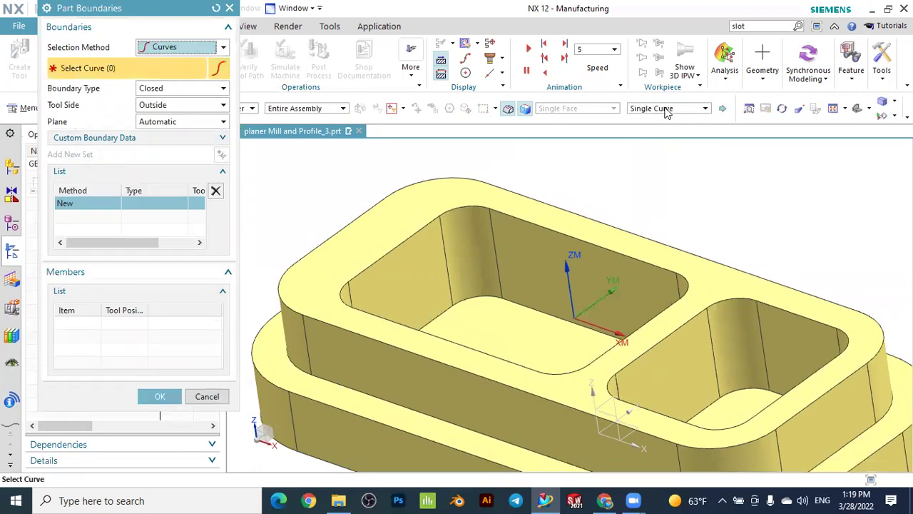
pyautogui.click(666, 109)
pyautogui.click(657, 139)
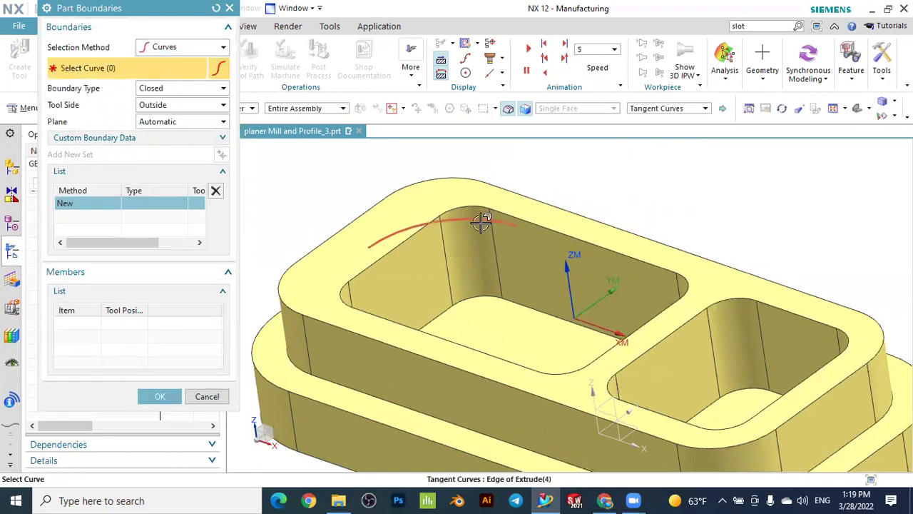
pyautogui.click(396, 241)
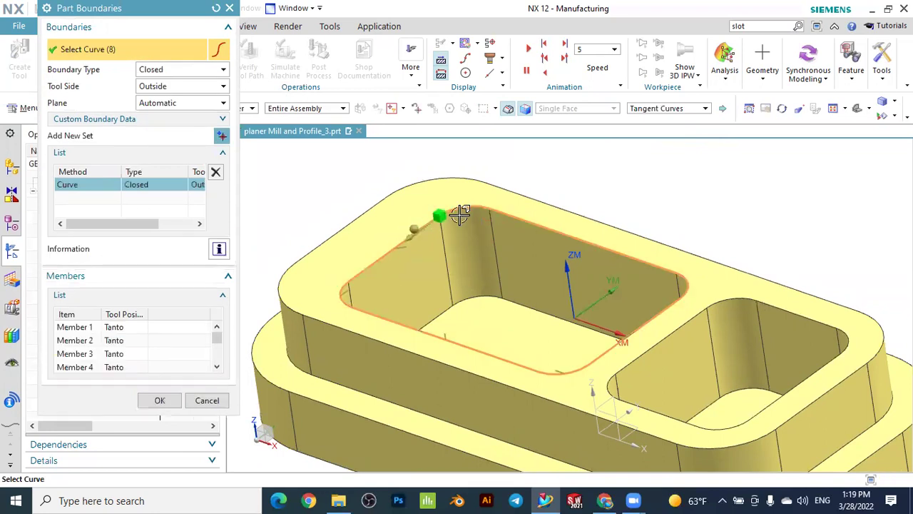
# Set the larger pocket boundary's tool side to Inside and specify its plane on the part's top face
pyautogui.click(168, 89)
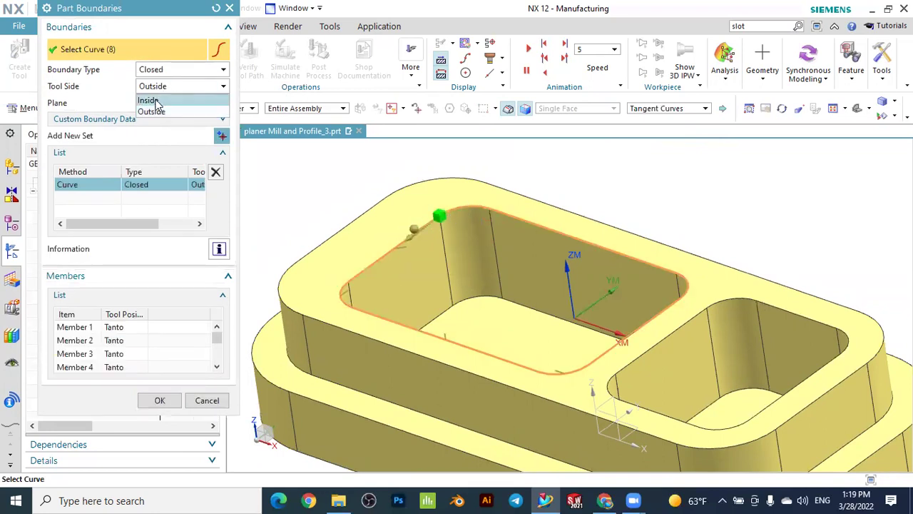
pyautogui.click(158, 101)
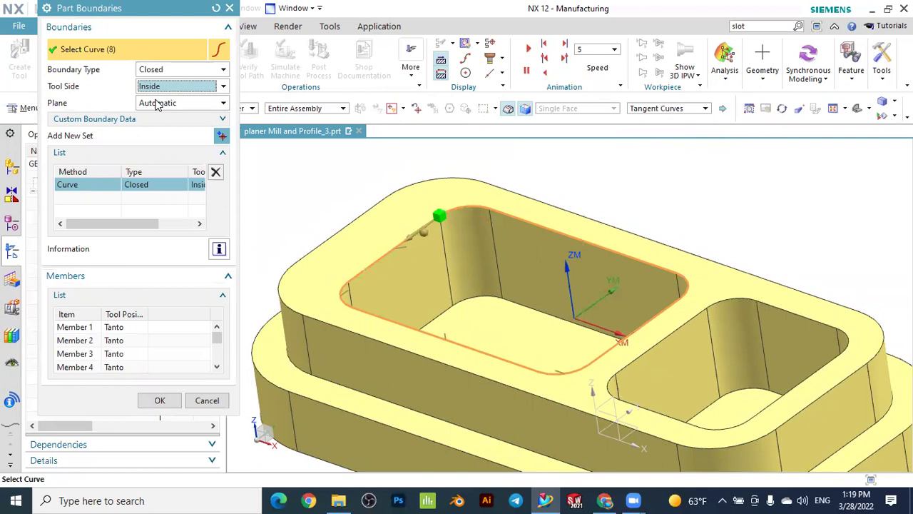
pyautogui.click(158, 104)
pyautogui.click(150, 128)
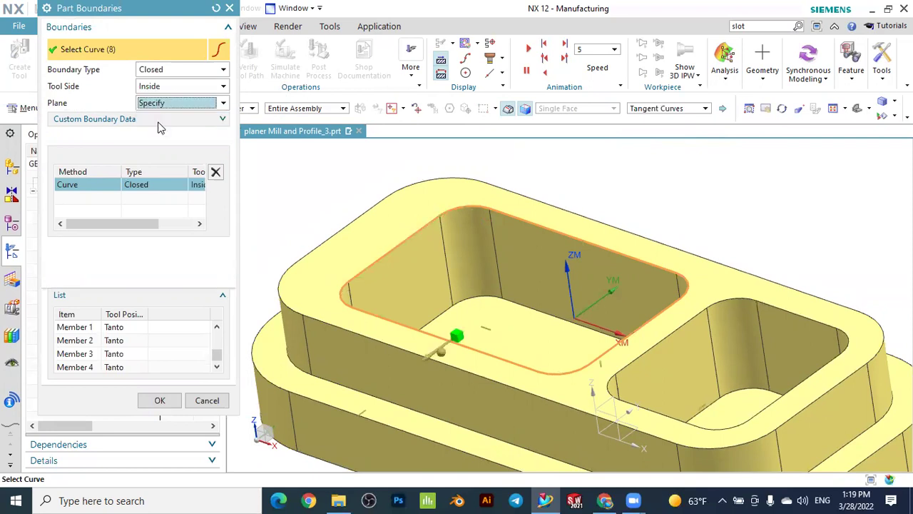
pyautogui.click(347, 237)
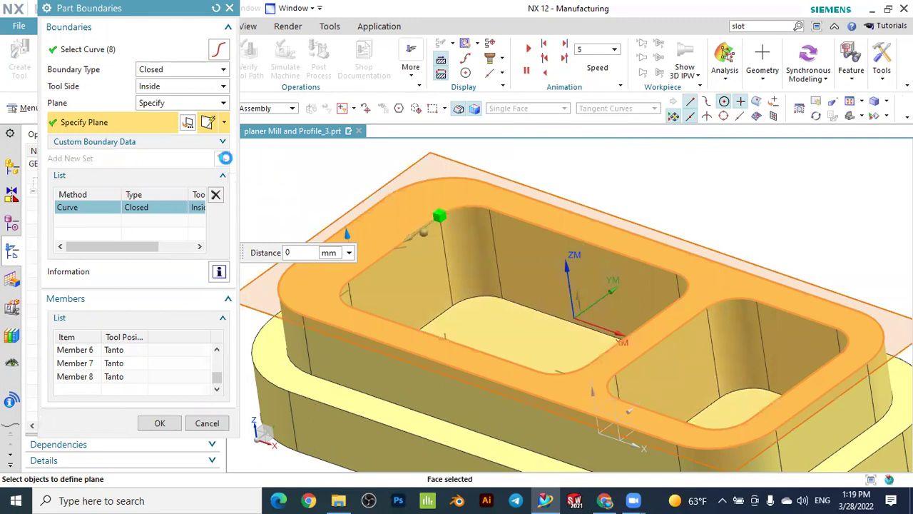
# Add a second closed boundary set from the smaller pocket's upper edge, with tool side Inside and the top-face plane
pyautogui.click(221, 158)
pyautogui.press('Home')
pyautogui.scroll(-3, 589, 281)
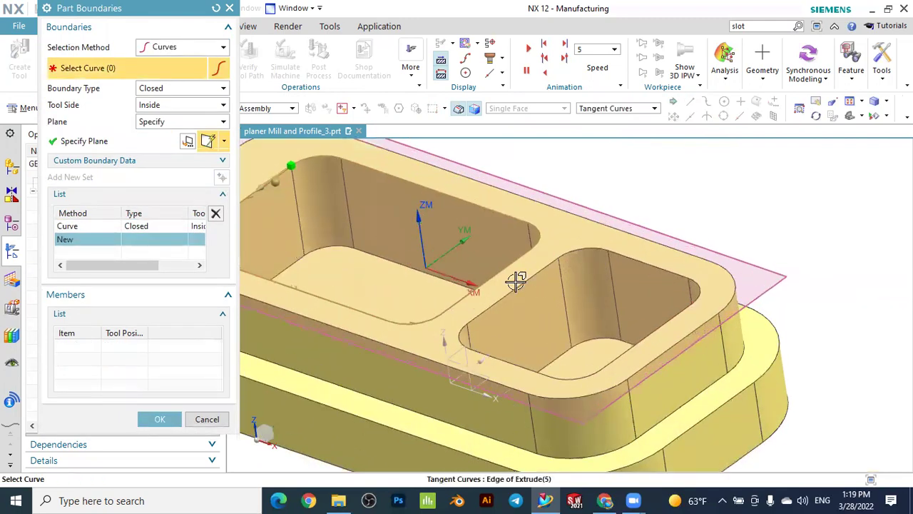
pyautogui.click(509, 289)
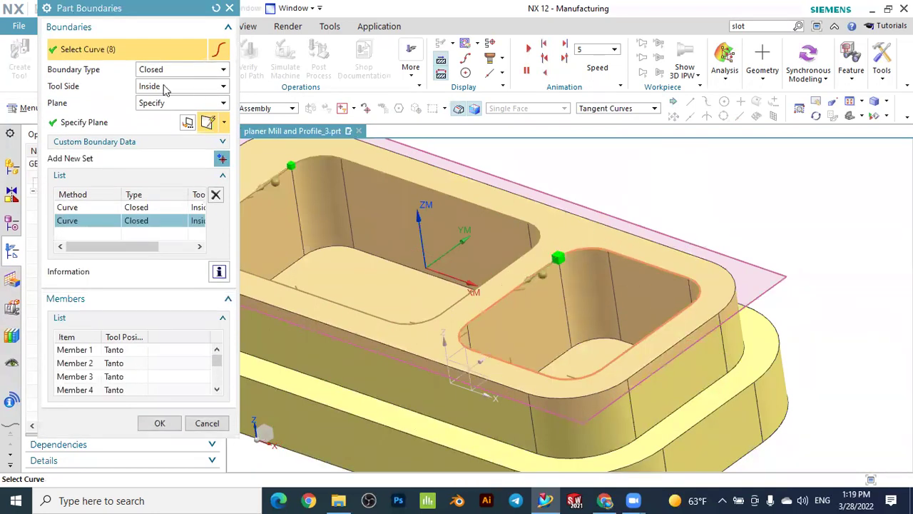
pyautogui.click(164, 87)
pyautogui.click(120, 122)
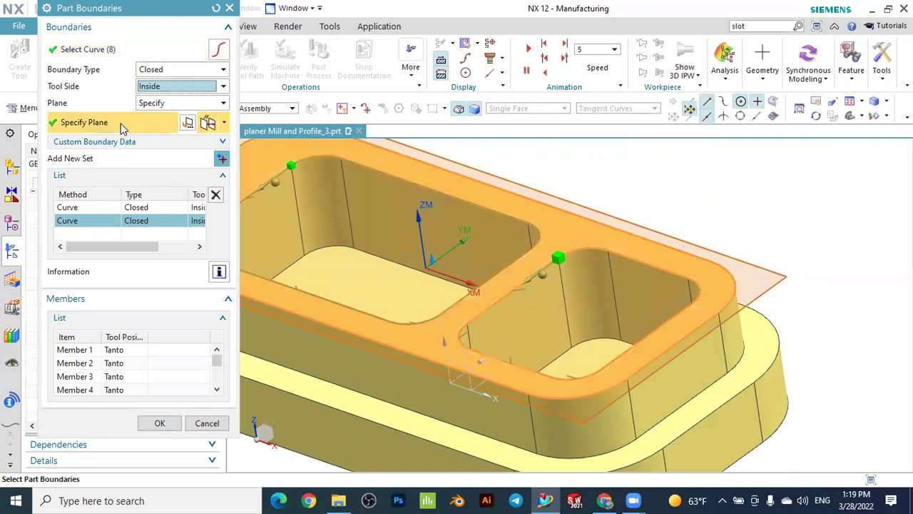
# Check both pocket boundary sets one after the other and accept the part boundaries
pyautogui.click(95, 208)
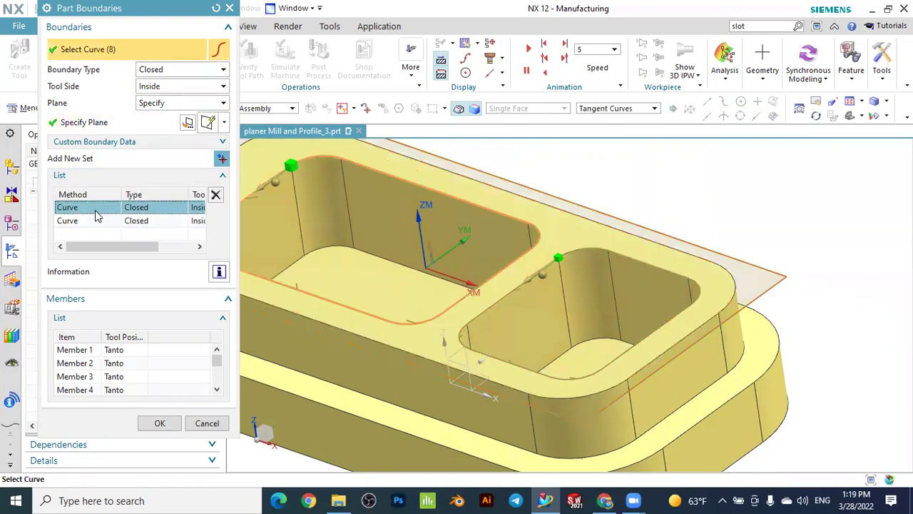
pyautogui.click(74, 221)
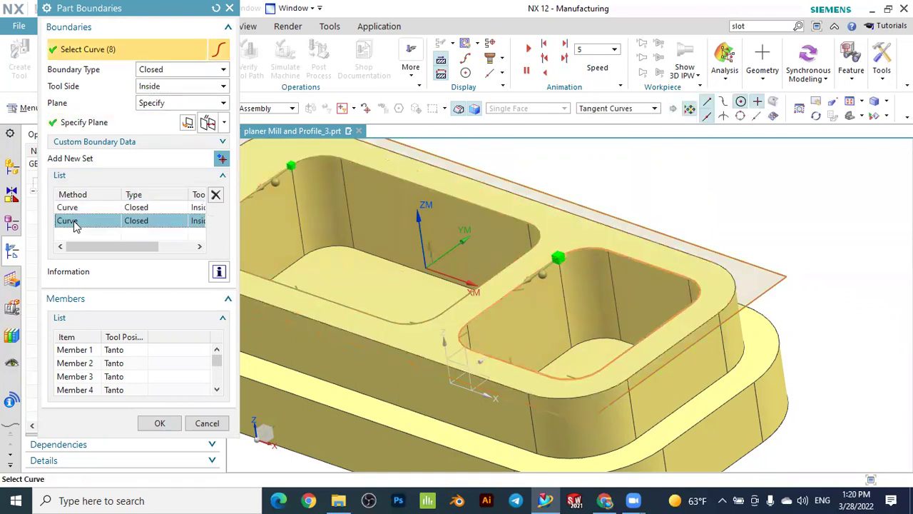
pyautogui.click(76, 209)
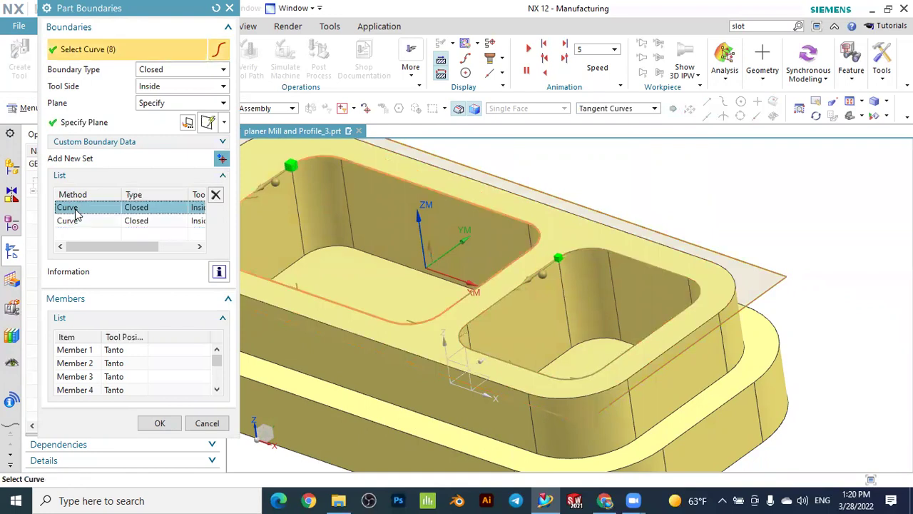
pyautogui.click(72, 221)
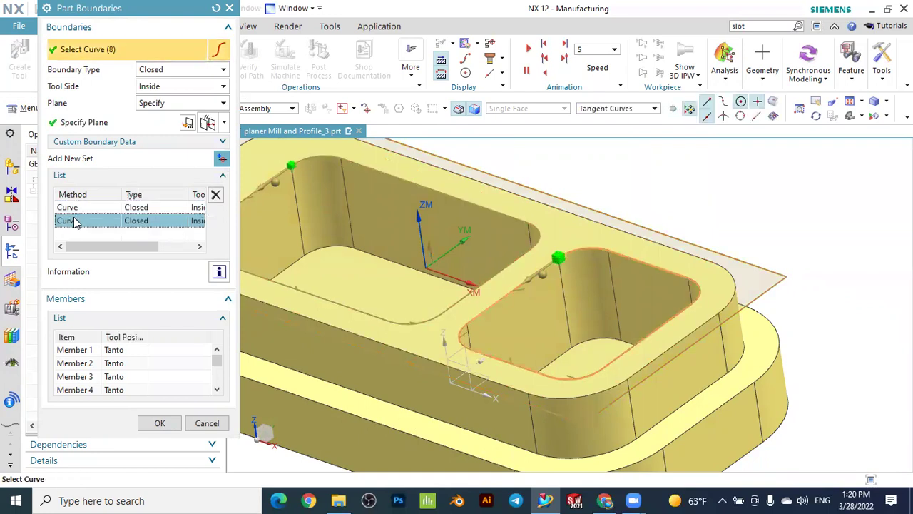
pyautogui.click(162, 424)
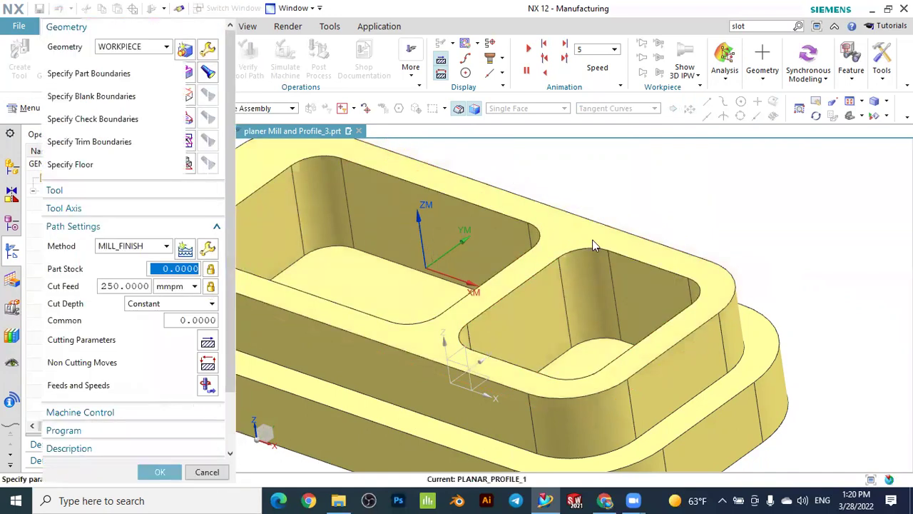
# Specify the larger pocket's bottom face as the floor plane with a 0 mm offset
pyautogui.scroll(-3, 592, 241)
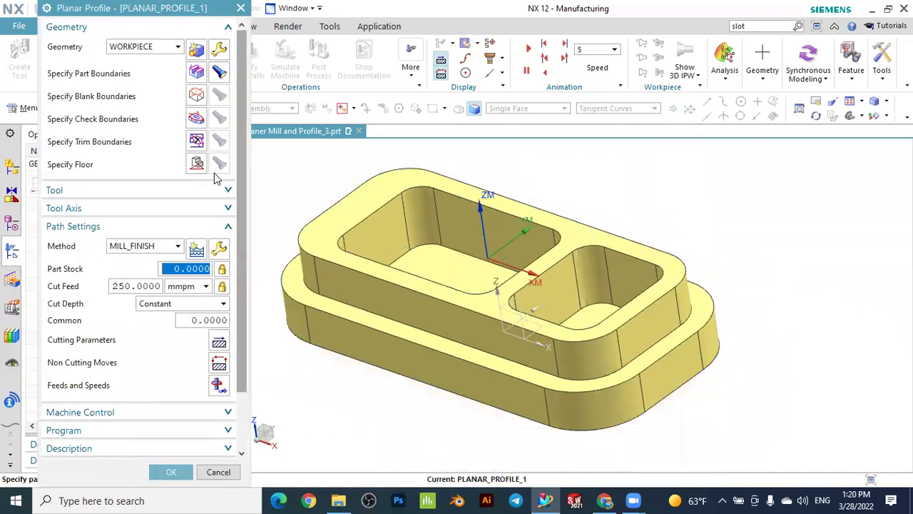
pyautogui.click(197, 165)
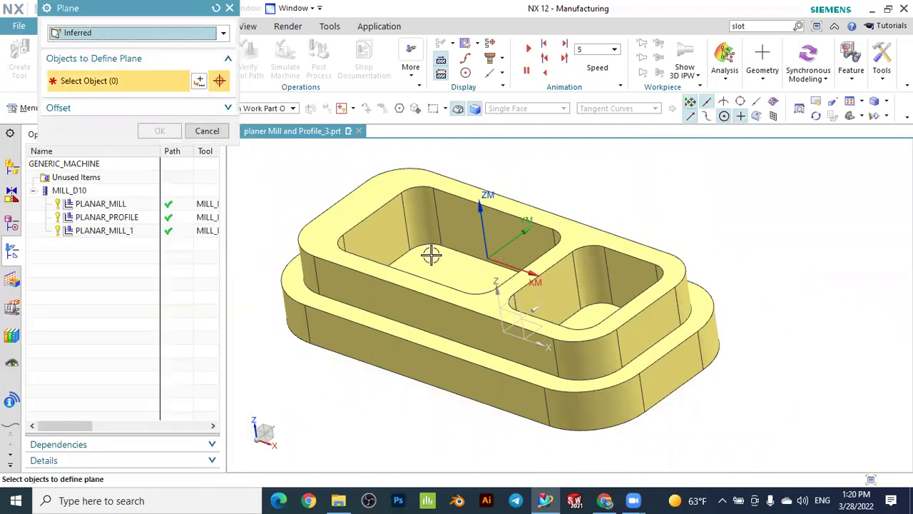
pyautogui.scroll(3, 431, 257)
pyautogui.click(391, 229)
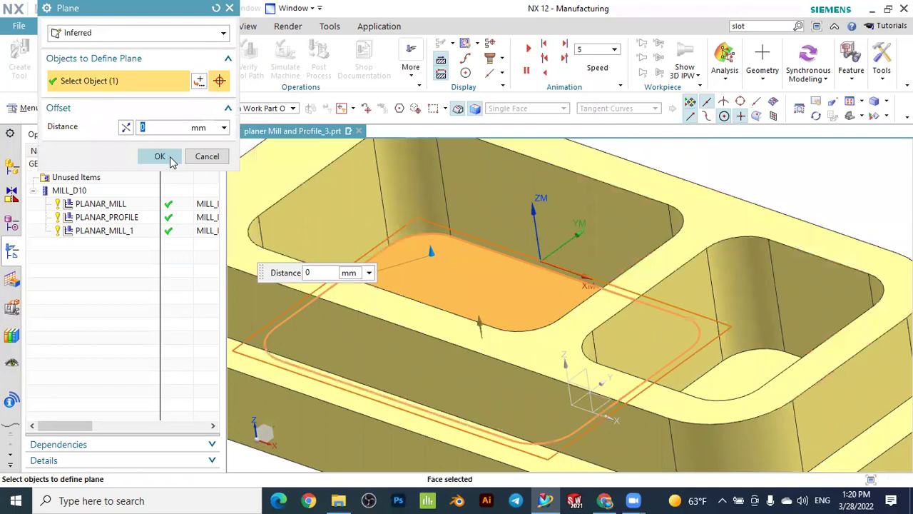
pyautogui.click(160, 156)
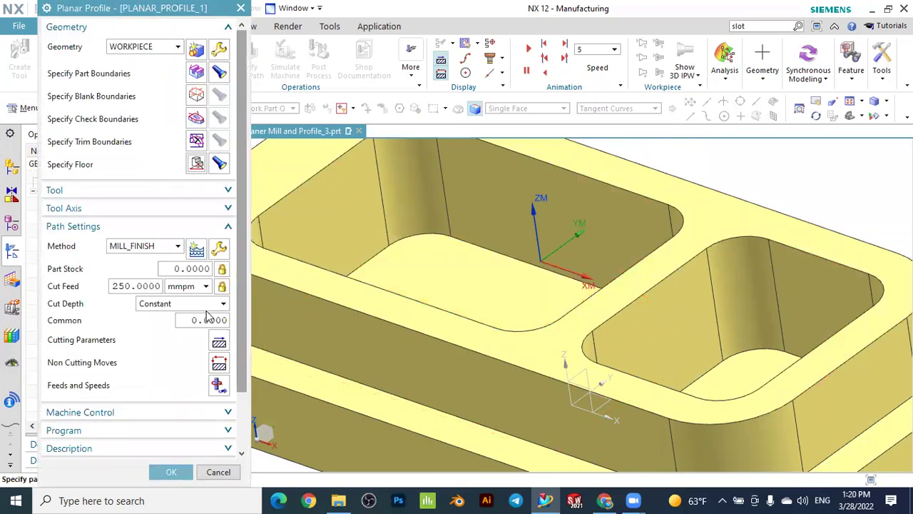
# Keep the cut depth Constant with a common depth of 1, and set the cut feed unit to mmpm
pyautogui.click(153, 304)
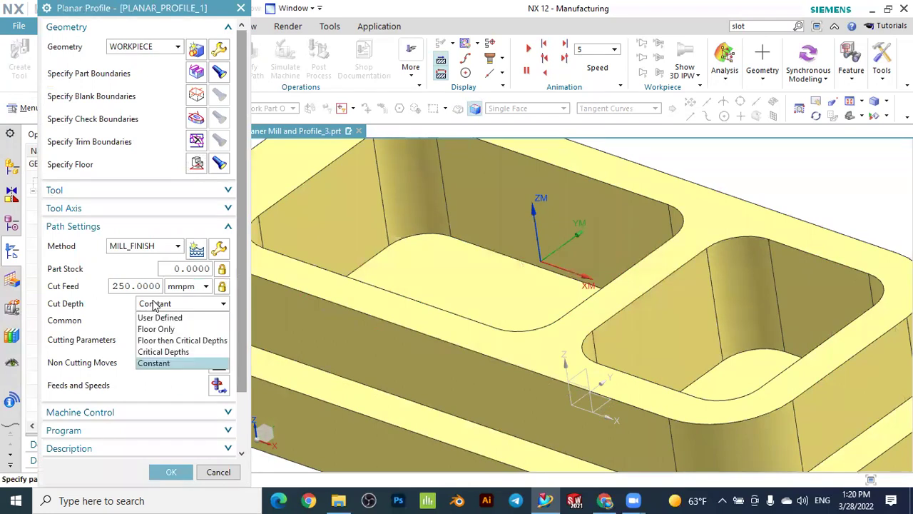
pyautogui.click(153, 304)
pyautogui.click(212, 319)
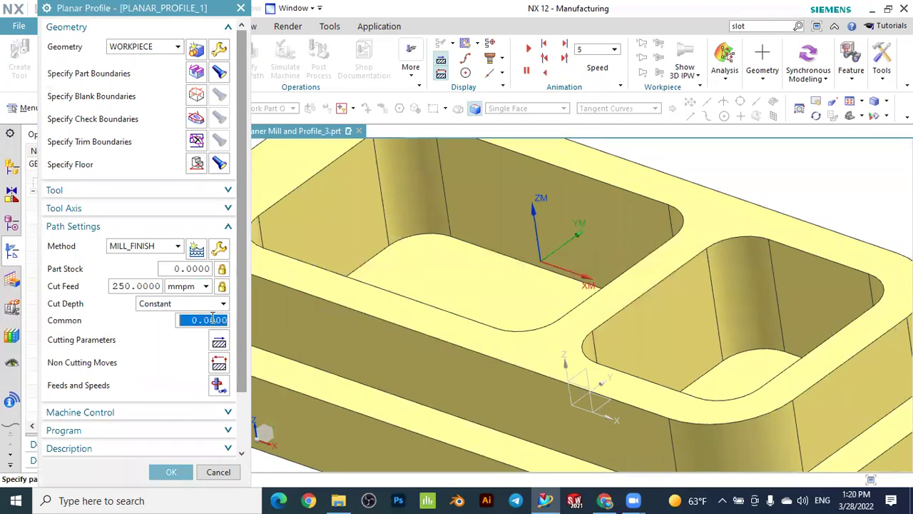
pyautogui.click(204, 287)
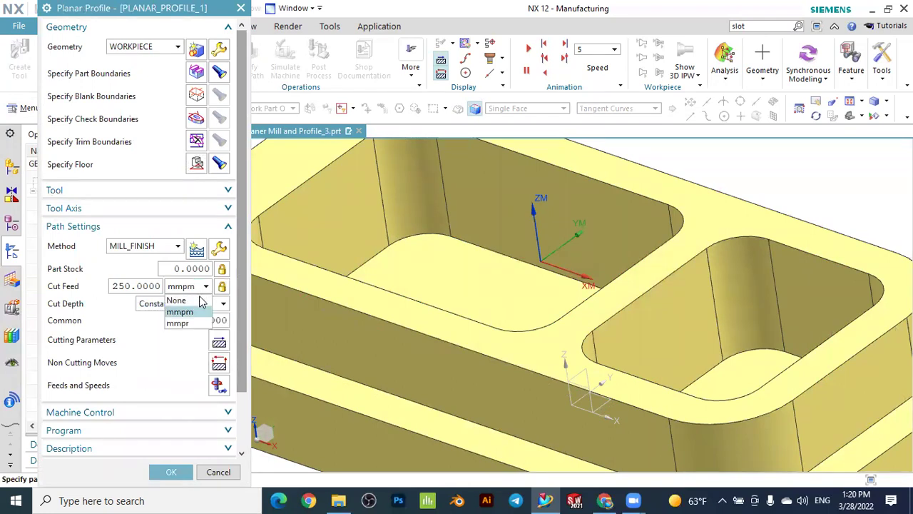
pyautogui.click(201, 305)
pyautogui.click(190, 313)
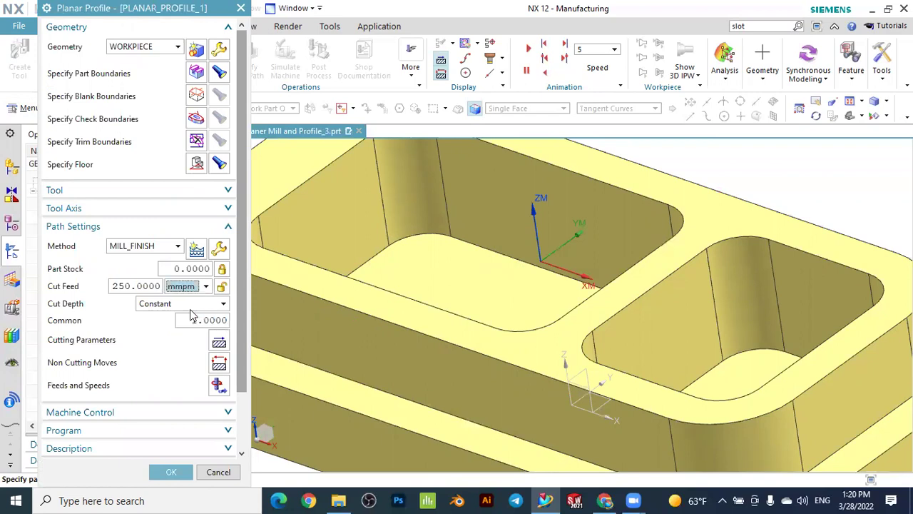
# Generate the Planar Profile tool path and inspect the passes in both pockets, keeping the MILL_FINISH method
pyautogui.scroll(-2, 190, 314)
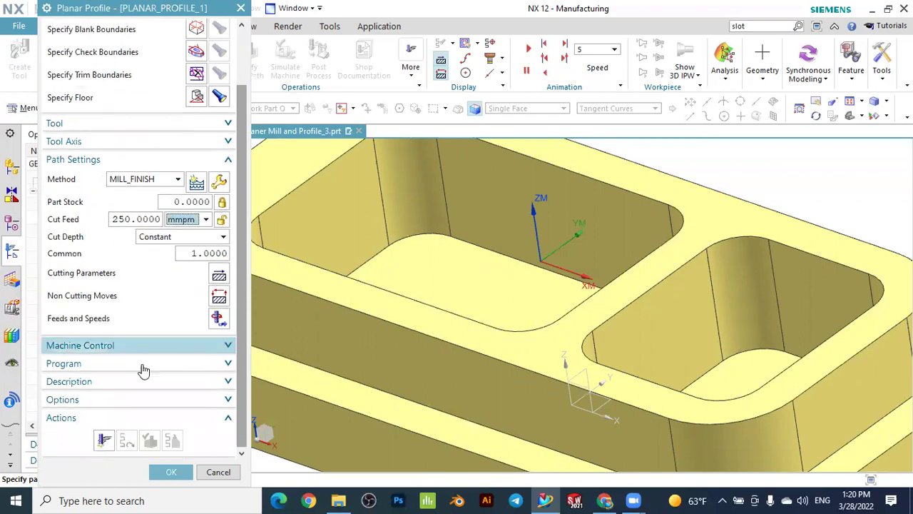
pyautogui.click(104, 441)
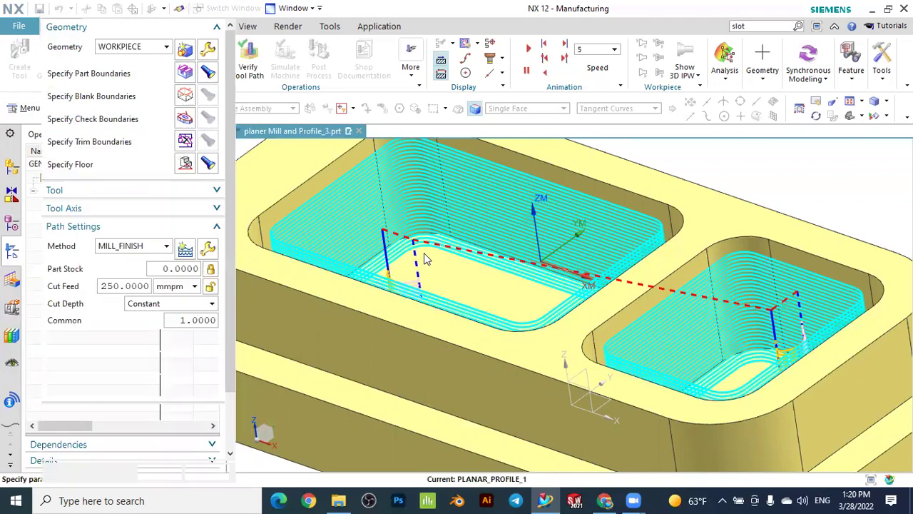
pyautogui.scroll(-3, 421, 255)
pyautogui.moveTo(523, 216); pyautogui.dragTo(574, 211, button='middle')
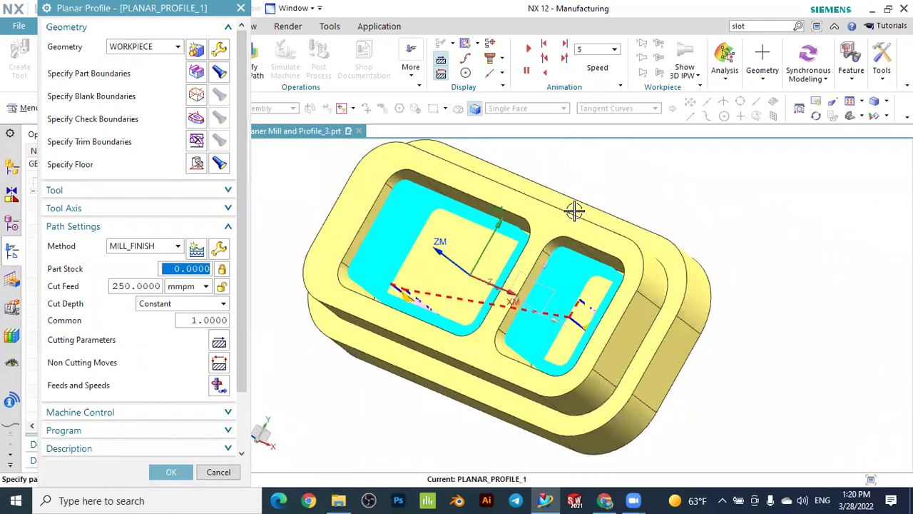
pyautogui.click(157, 246)
pyautogui.click(157, 246)
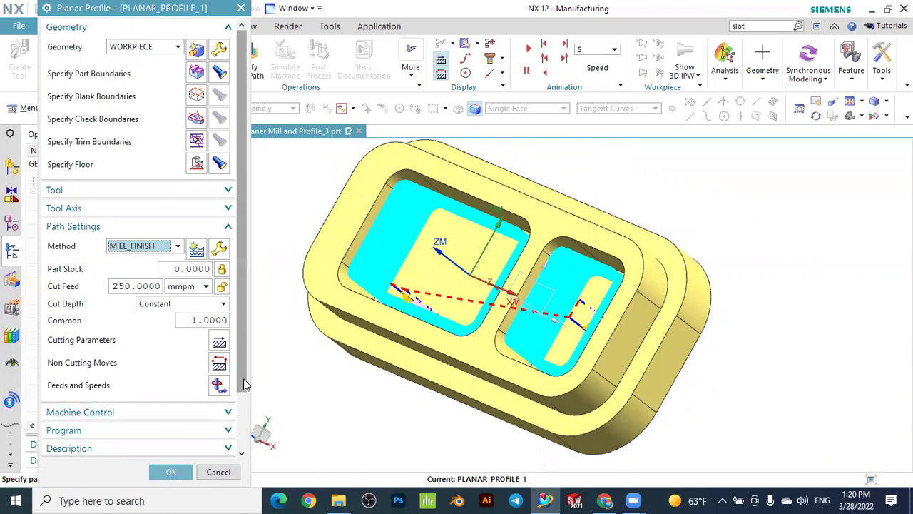
# Verify the Planar Profile tool path by playing its 3D Dynamic simulation at animation speed 5
pyautogui.scroll(-2, 246, 389)
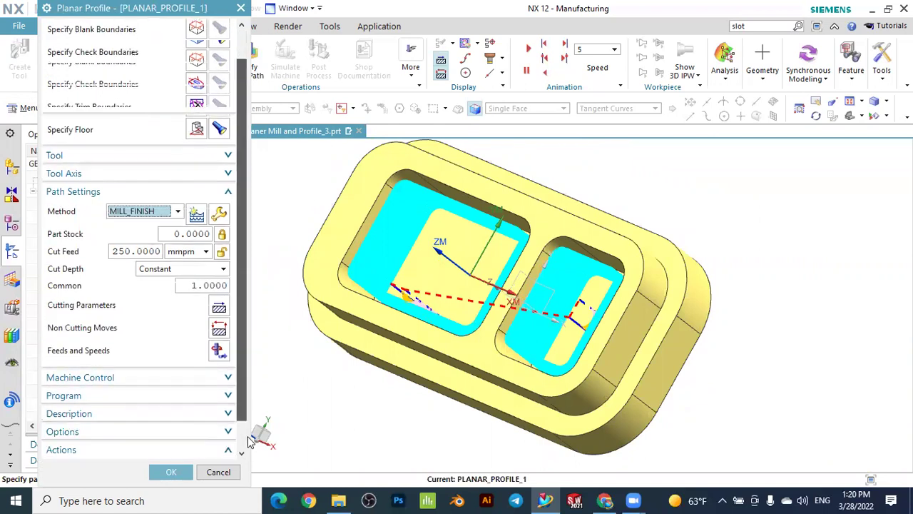
pyautogui.click(848, 120)
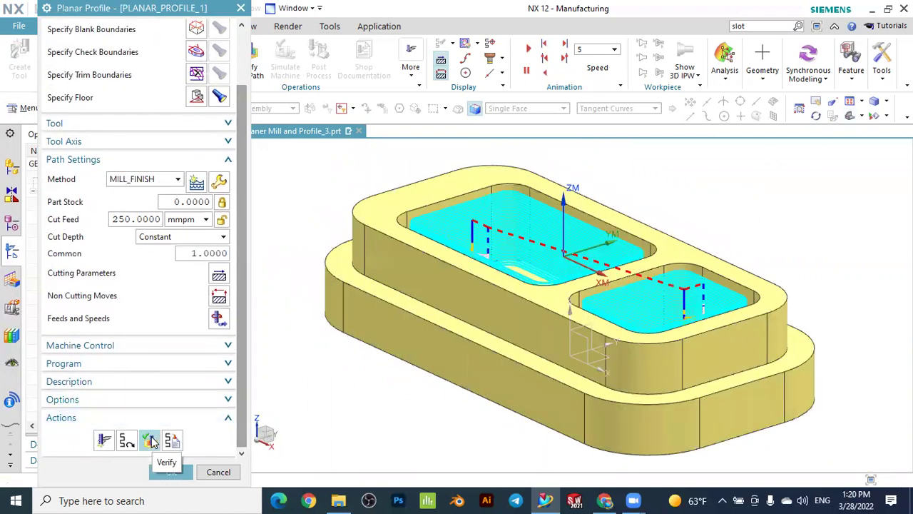
pyautogui.click(150, 440)
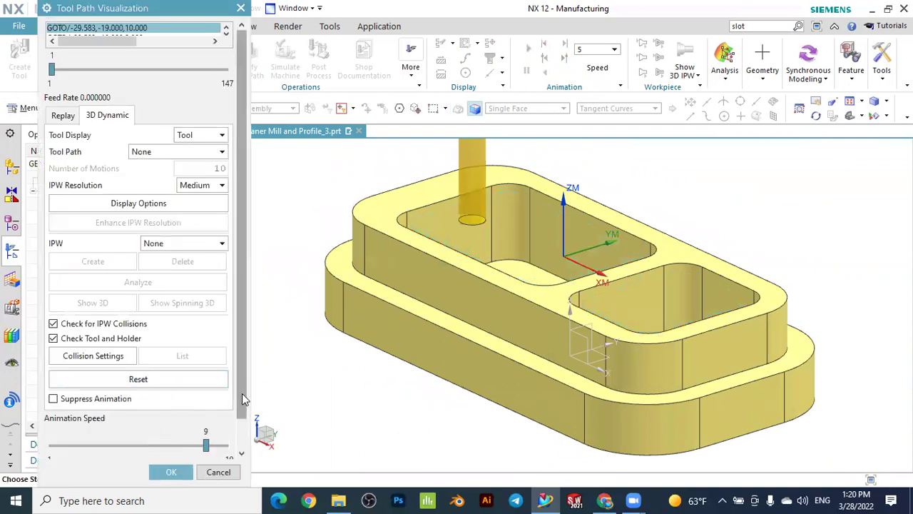
pyautogui.scroll(-1, 242, 393)
pyautogui.click(214, 414)
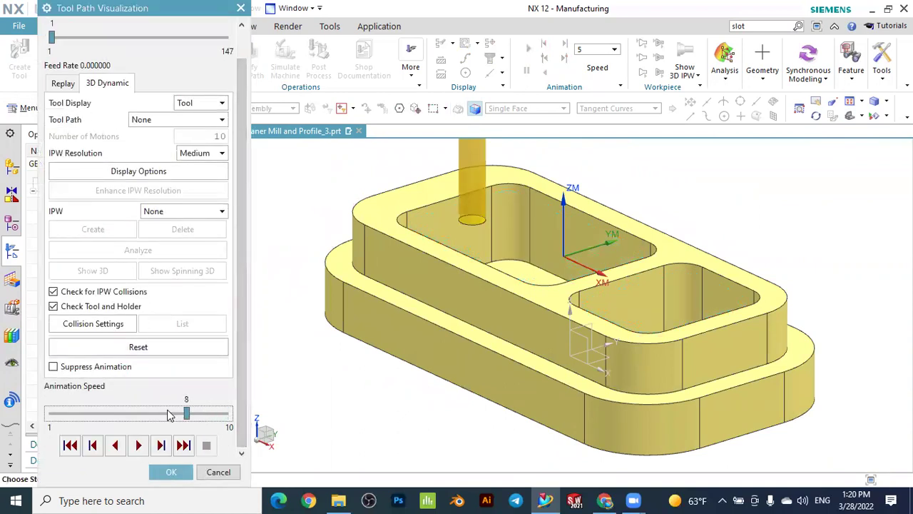
pyautogui.click(142, 415)
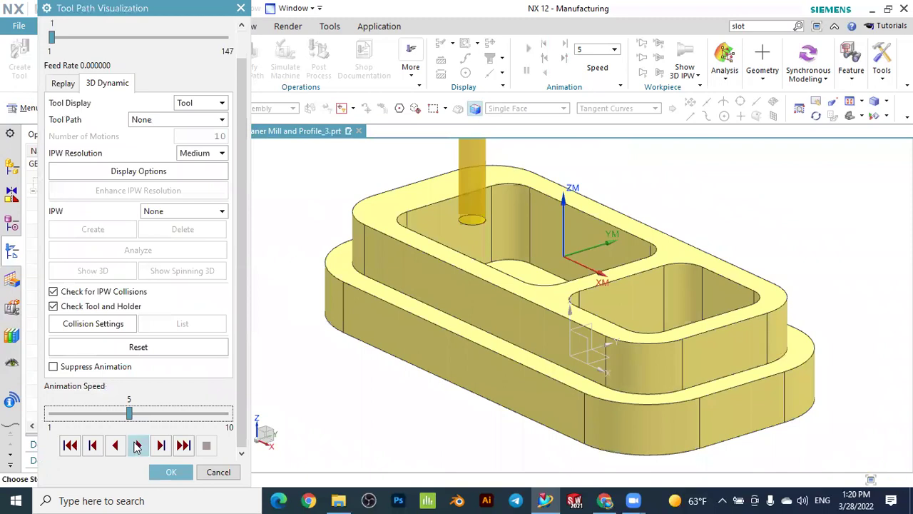
pyautogui.click(138, 445)
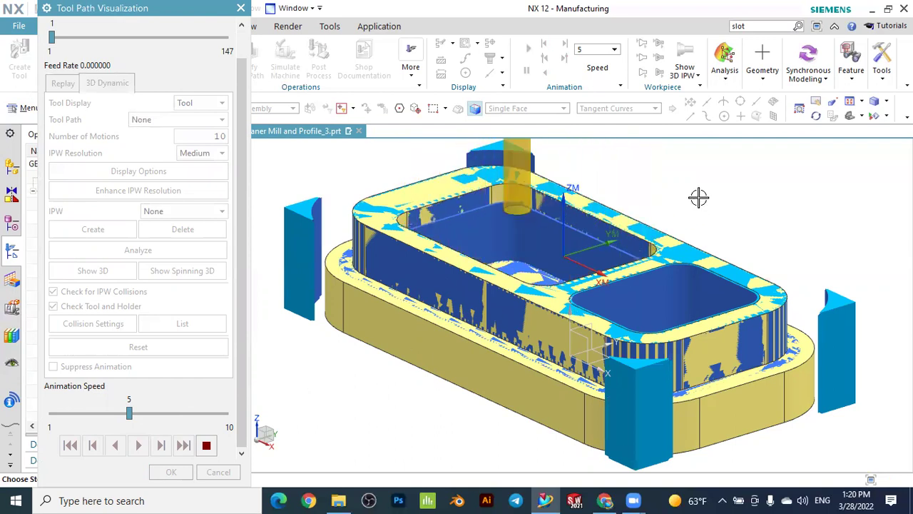
# Inspect the simulated finishing cut in both pockets, close the verification and accept the Planar Profile operation
pyautogui.moveTo(714, 196); pyautogui.dragTo(553, 200, button='middle')
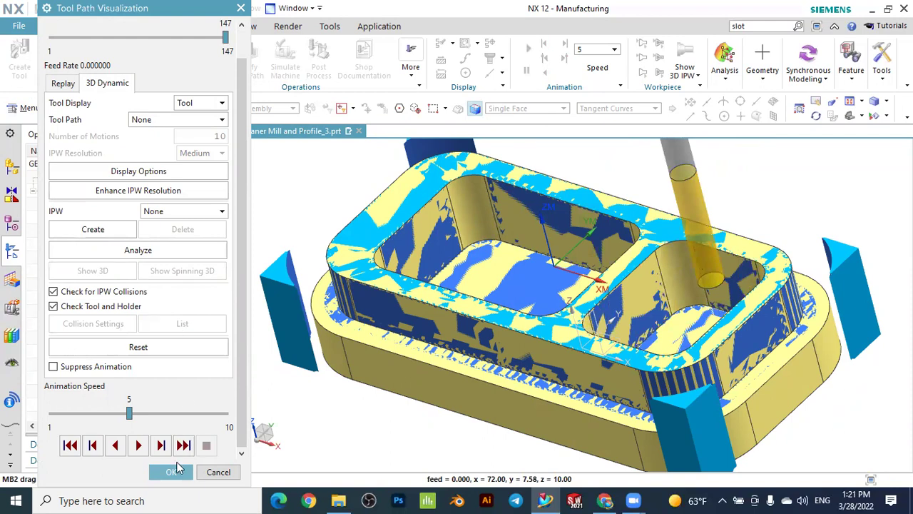
pyautogui.click(172, 471)
pyautogui.middleClick(179, 345)
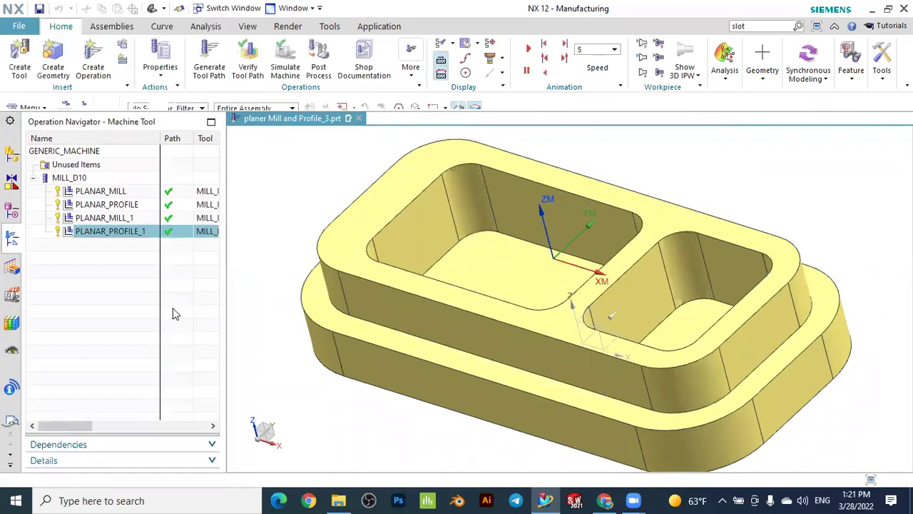
# Reopen the PLANAR_PROFILE_1 operation, keep its cut order at Depth First in the cutting parameters, and accept the operation
pyautogui.doubleClick(108, 231)
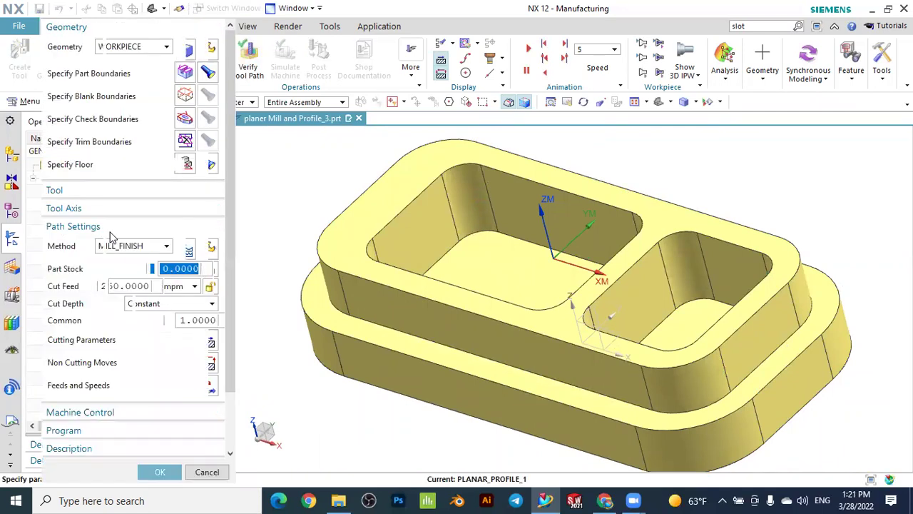
pyautogui.click(219, 343)
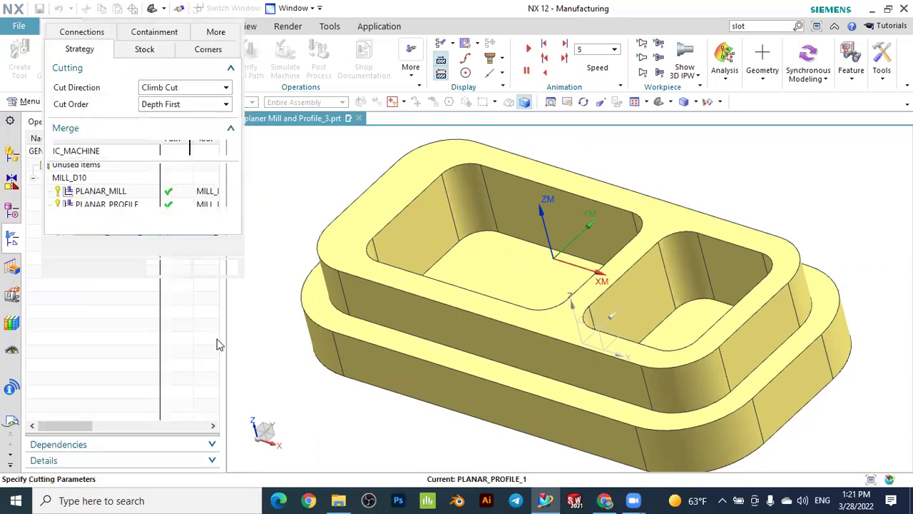
pyautogui.click(169, 104)
pyautogui.click(160, 129)
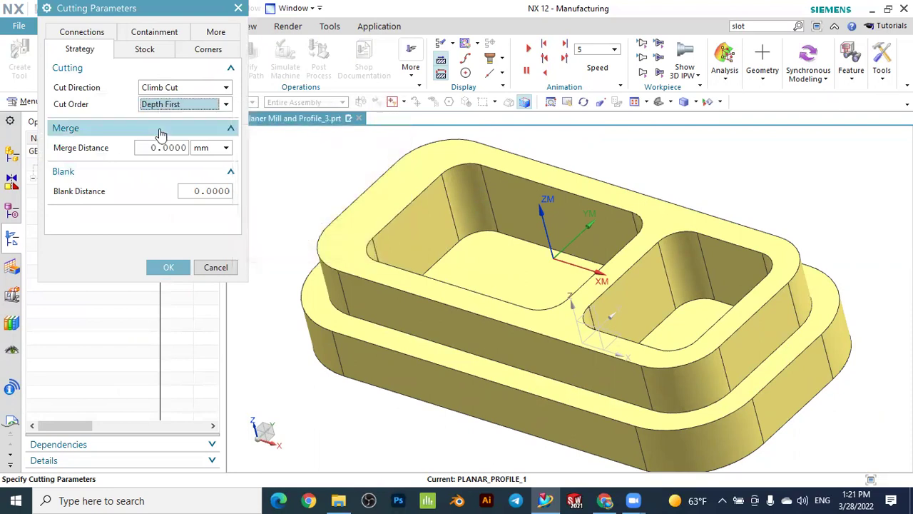
pyautogui.moveTo(168, 110)
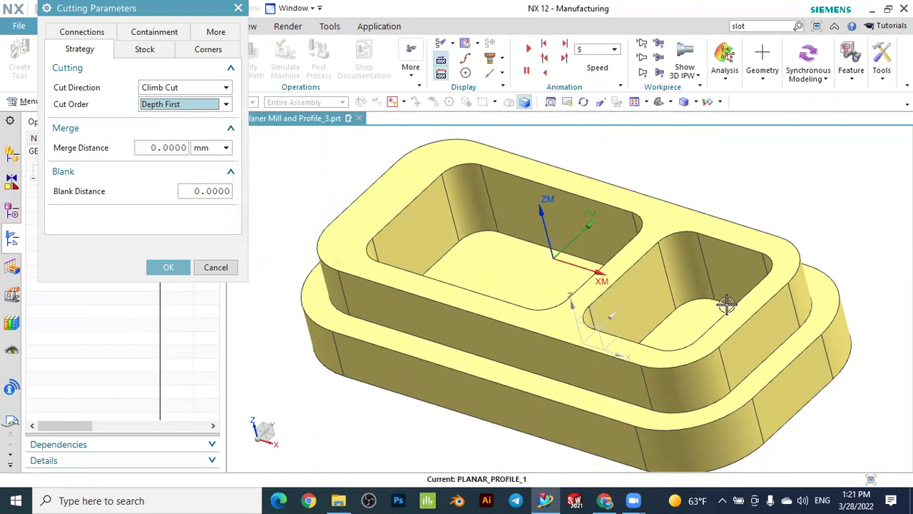
pyautogui.click(179, 266)
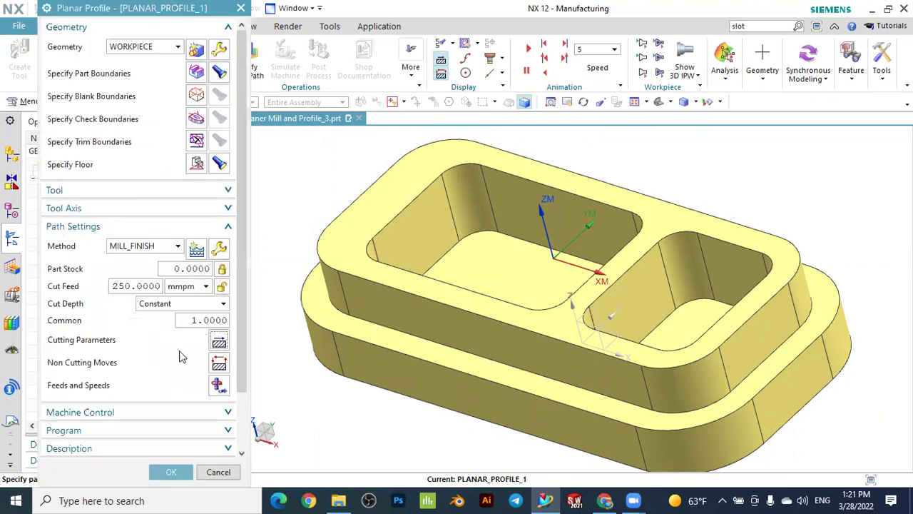
pyautogui.click(182, 467)
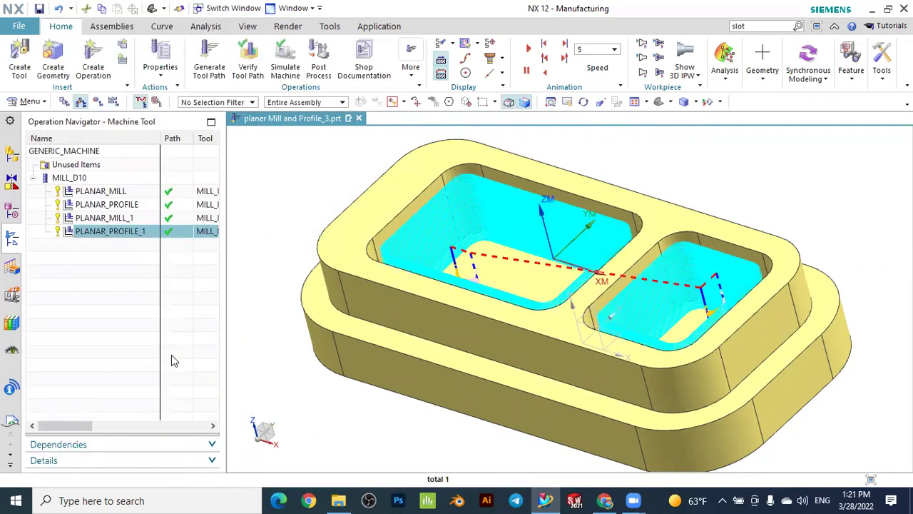
# Examine the PLANAR_PROFILE_1 finishing tool path in both pockets and display the PLANAR_MILL_1 roughing path for comparison
pyautogui.moveTo(256, 343); pyautogui.dragTo(349, 367, button='middle')
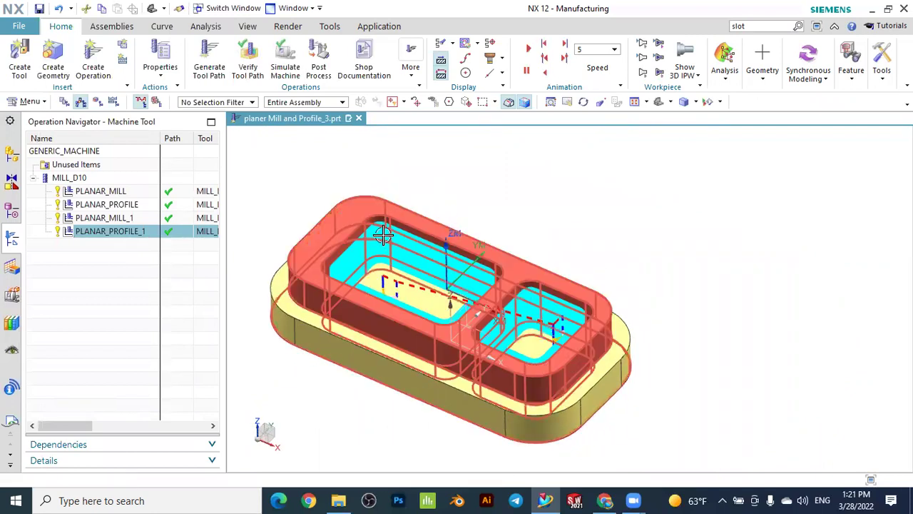
pyautogui.scroll(3, 386, 241)
pyautogui.scroll(-3, 386, 242)
pyautogui.scroll(2, 492, 312)
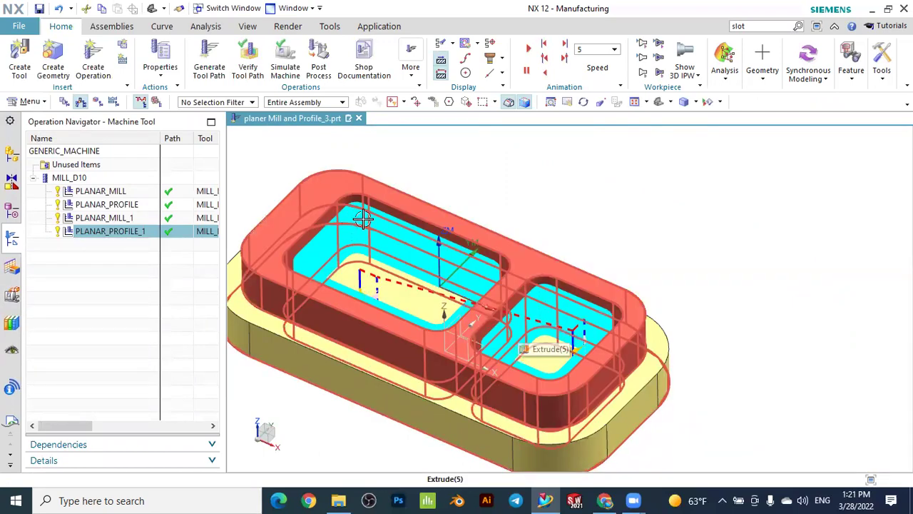
pyautogui.click(115, 217)
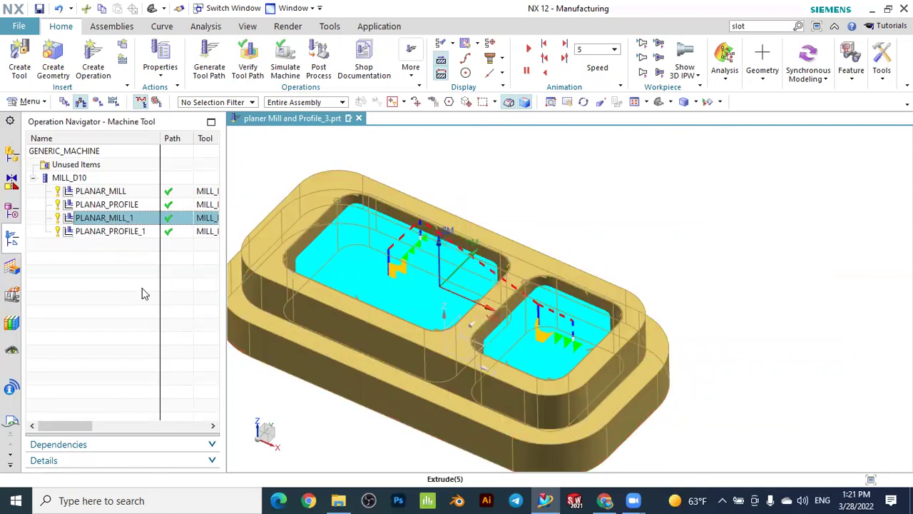